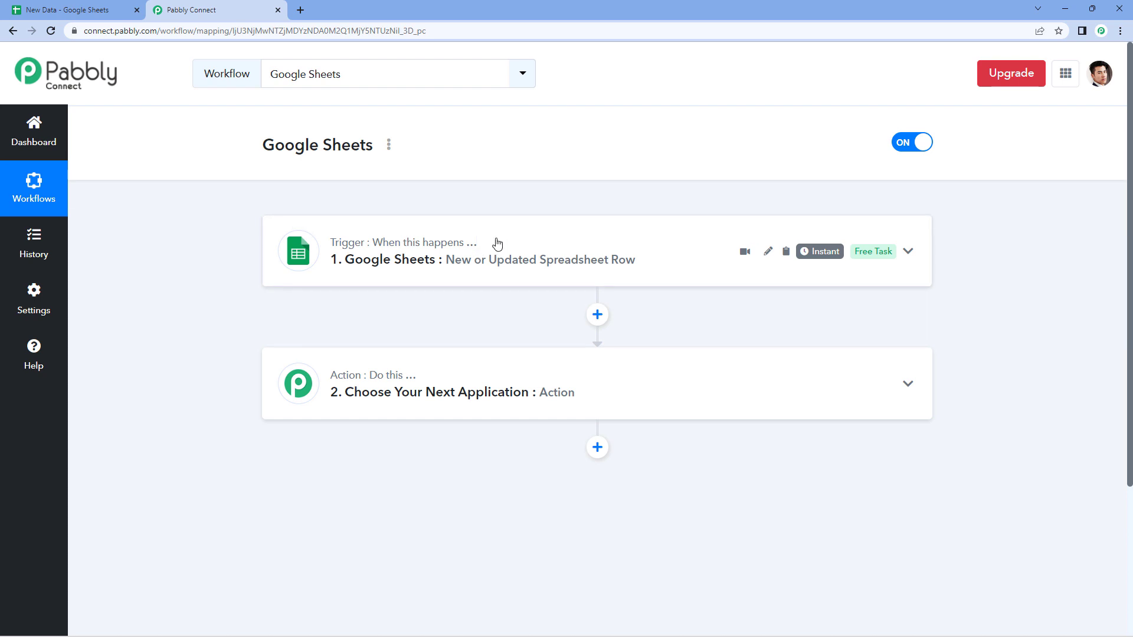
- Expand the New or Updated Spreadsheet Row trigger, review its setup steps, and copy the webhook URL
{"action": "left_click", "coordinate": [459, 242]}
{"action": "scroll", "coordinate": [459, 242], "scroll_direction": "down", "scroll_amount": 1}
{"action": "scroll", "coordinate": [422, 235], "scroll_direction": "down", "scroll_amount": 2}
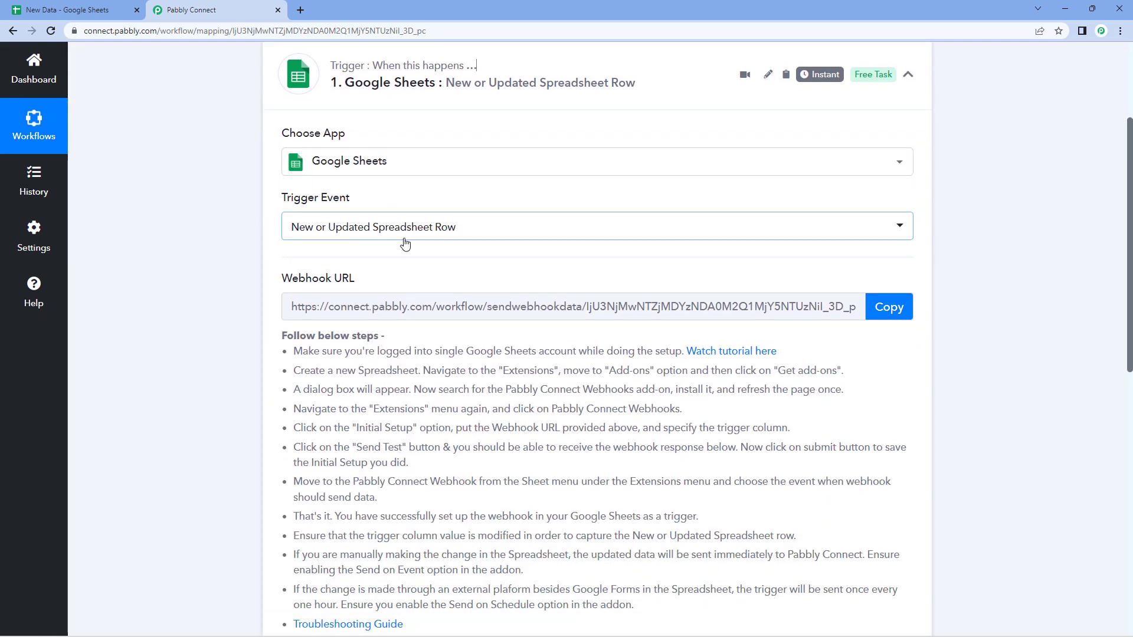
{"action": "scroll", "coordinate": [456, 244], "scroll_direction": "down", "scroll_amount": 1}
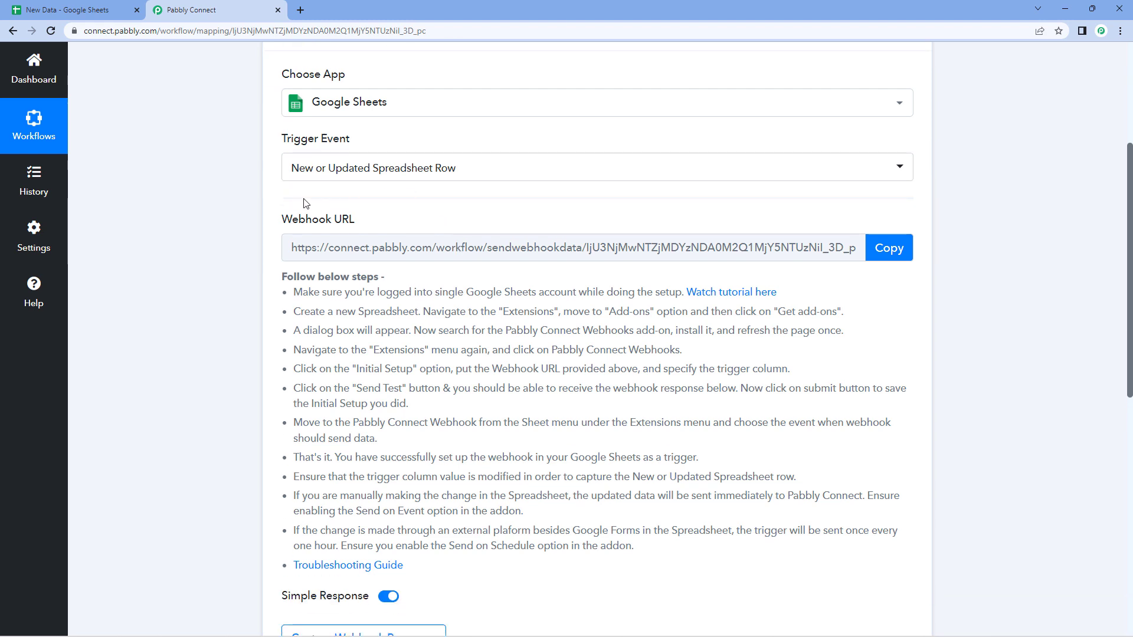
{"action": "mouse_move", "coordinate": [362, 220]}
{"action": "left_click_drag", "start_coordinate": [293, 291], "coordinate": [643, 547]}
{"action": "left_click", "coordinate": [643, 546]}
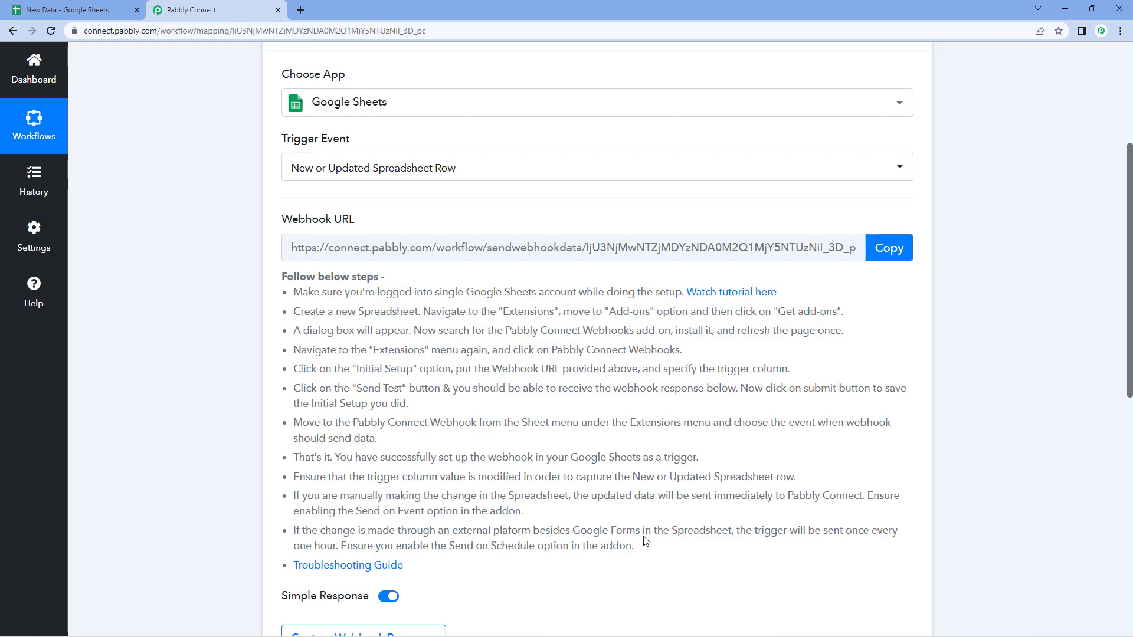
{"action": "left_click", "coordinate": [894, 249]}
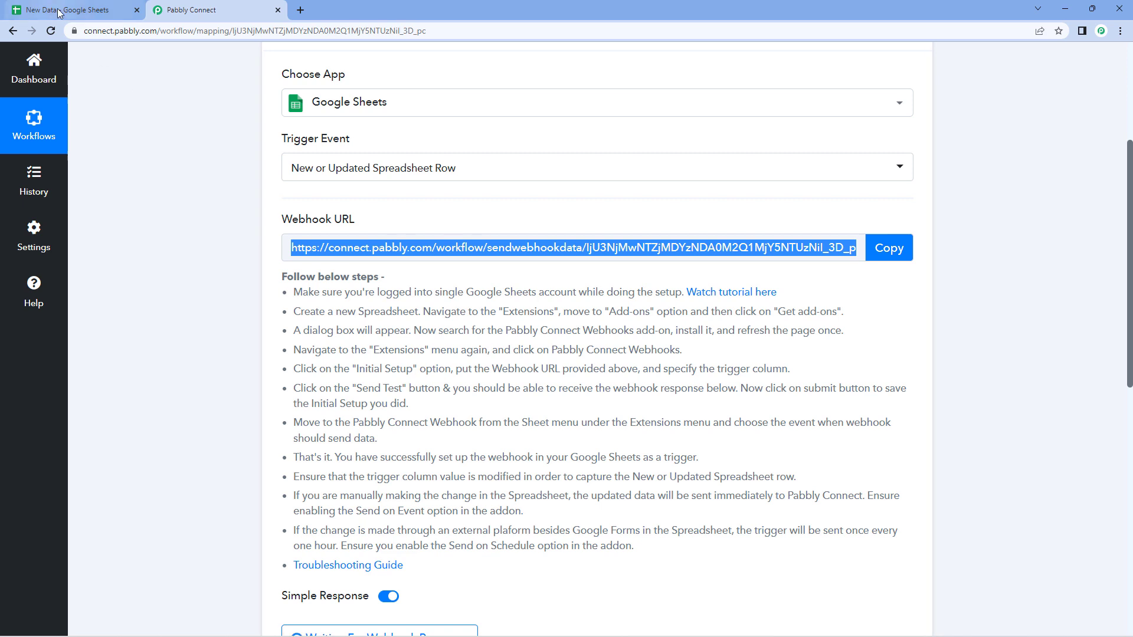
- Bring up the New Data spreadsheet and check which Google account is signed in
{"action": "left_click", "coordinate": [68, 10]}
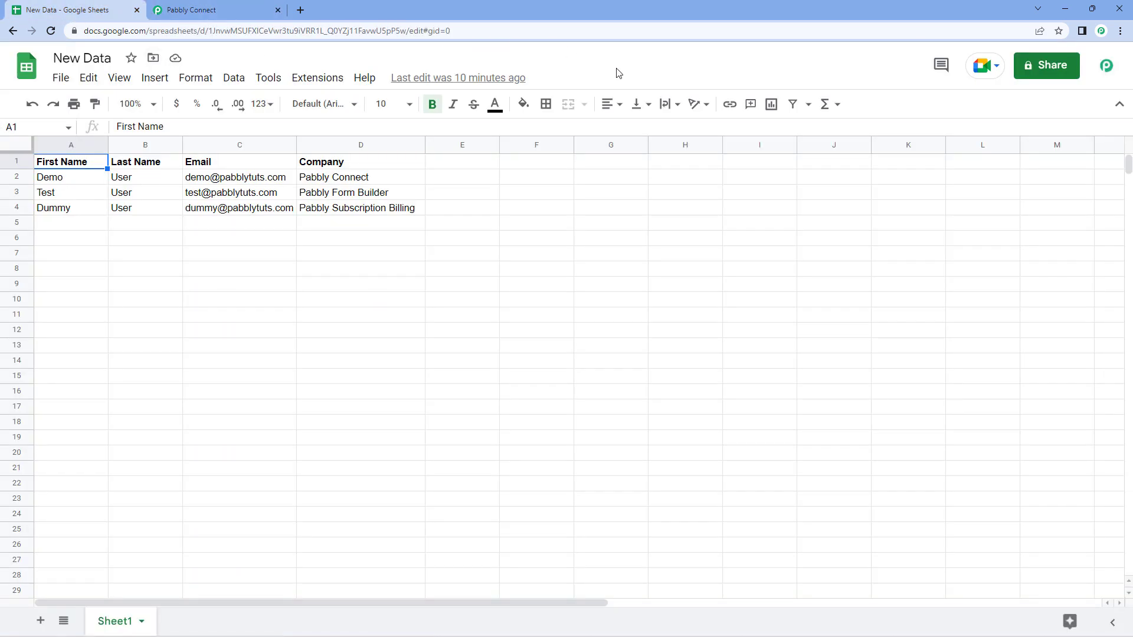
{"action": "left_click", "coordinate": [1102, 66]}
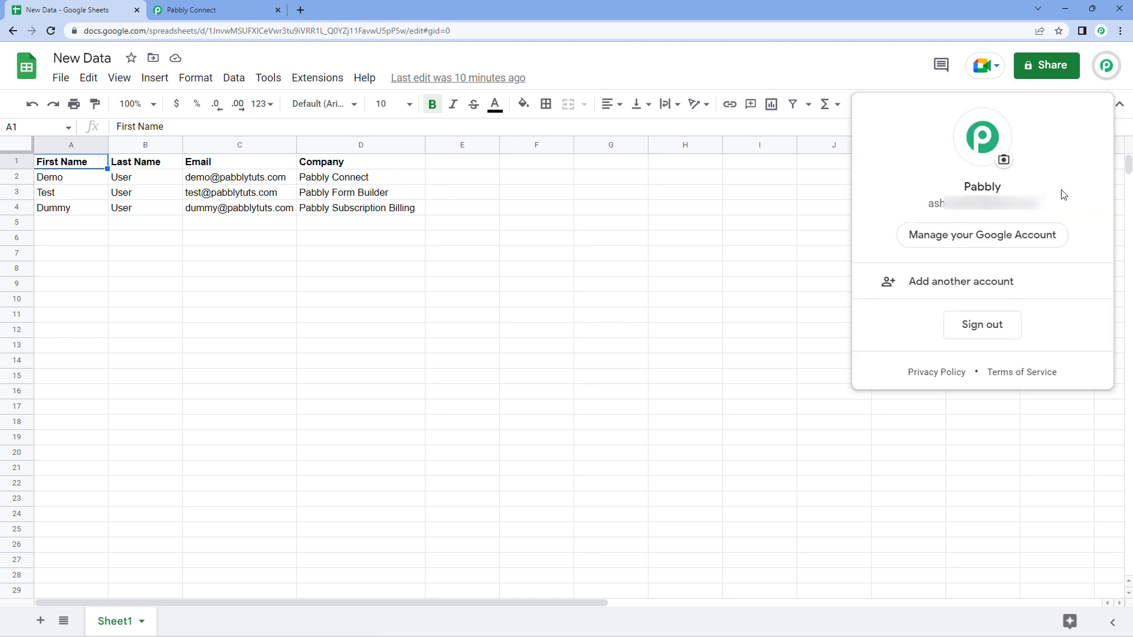
{"action": "left_click", "coordinate": [577, 60]}
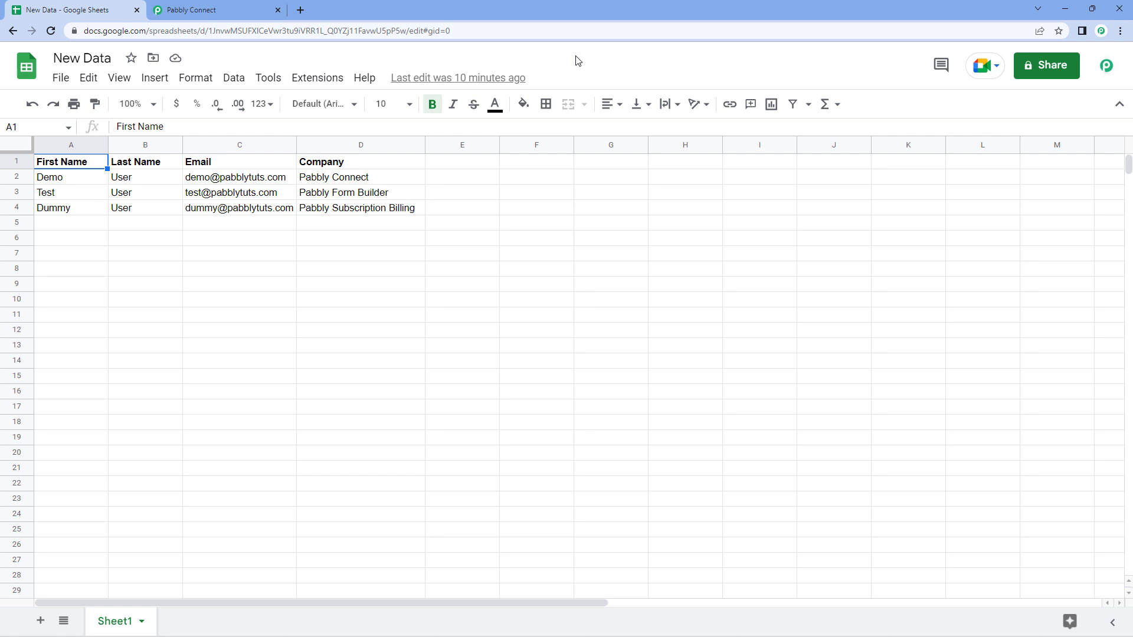
{"action": "left_click", "coordinate": [1107, 65]}
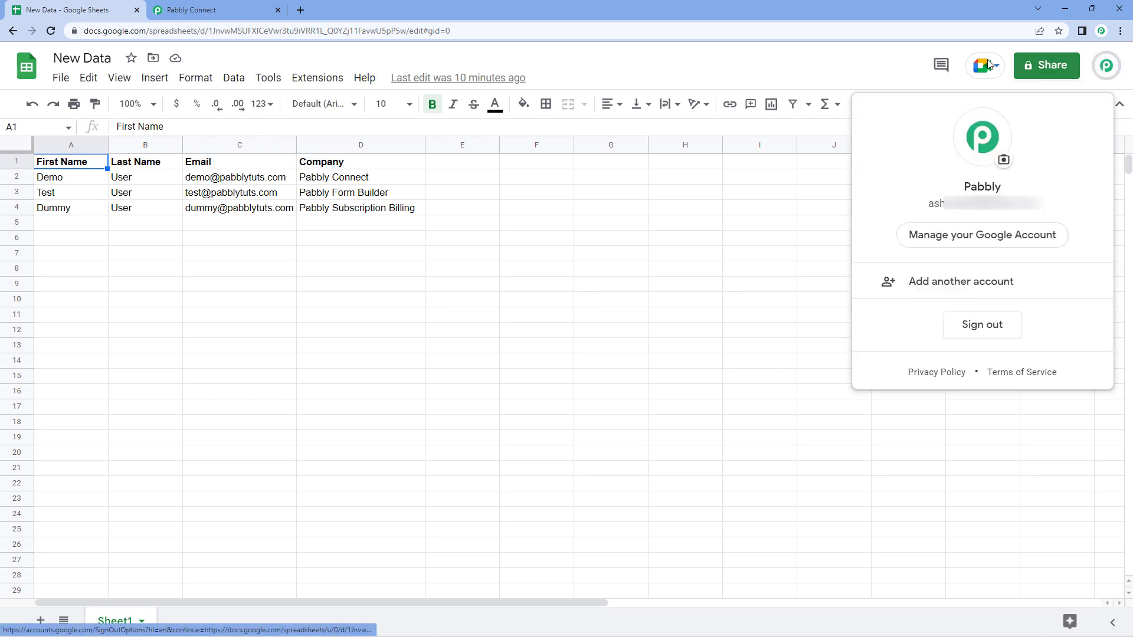
{"action": "left_click", "coordinate": [617, 68]}
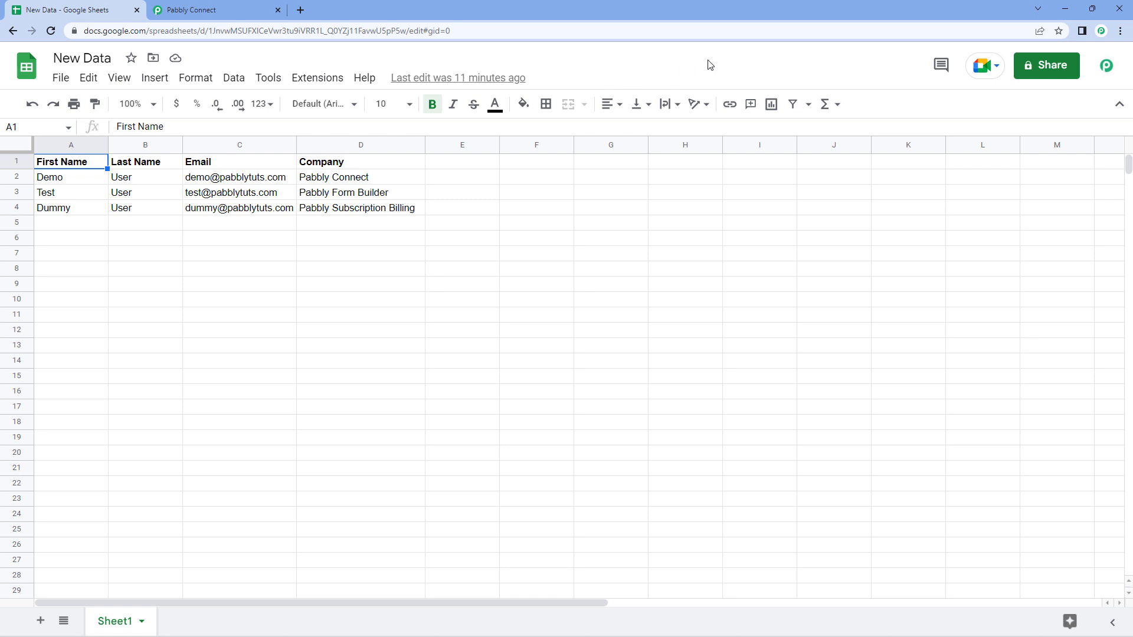
- Check the signed-in account in the private Incognito window, then minimize it
{"action": "key", "text": "alt+Tab"}
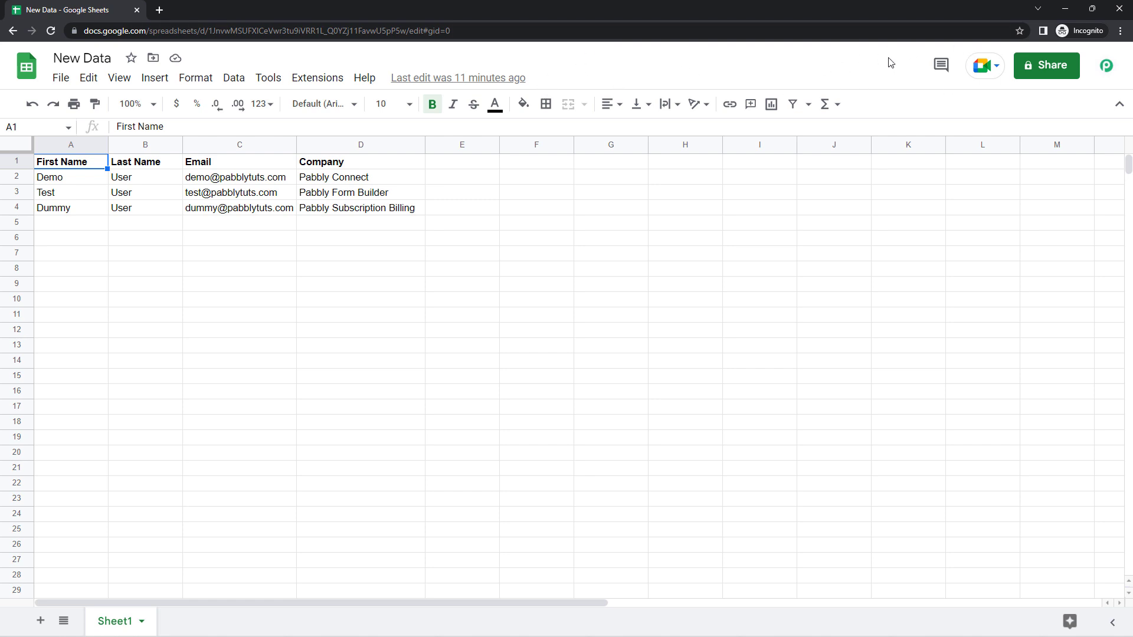
{"action": "left_click", "coordinate": [1108, 63]}
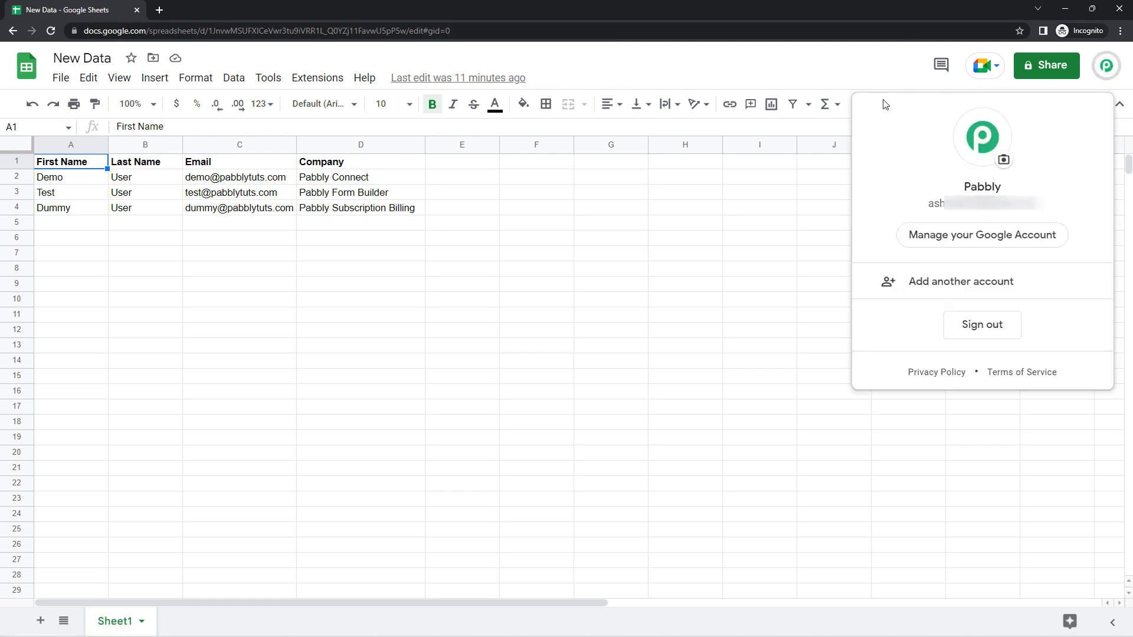
{"action": "left_click", "coordinate": [719, 70]}
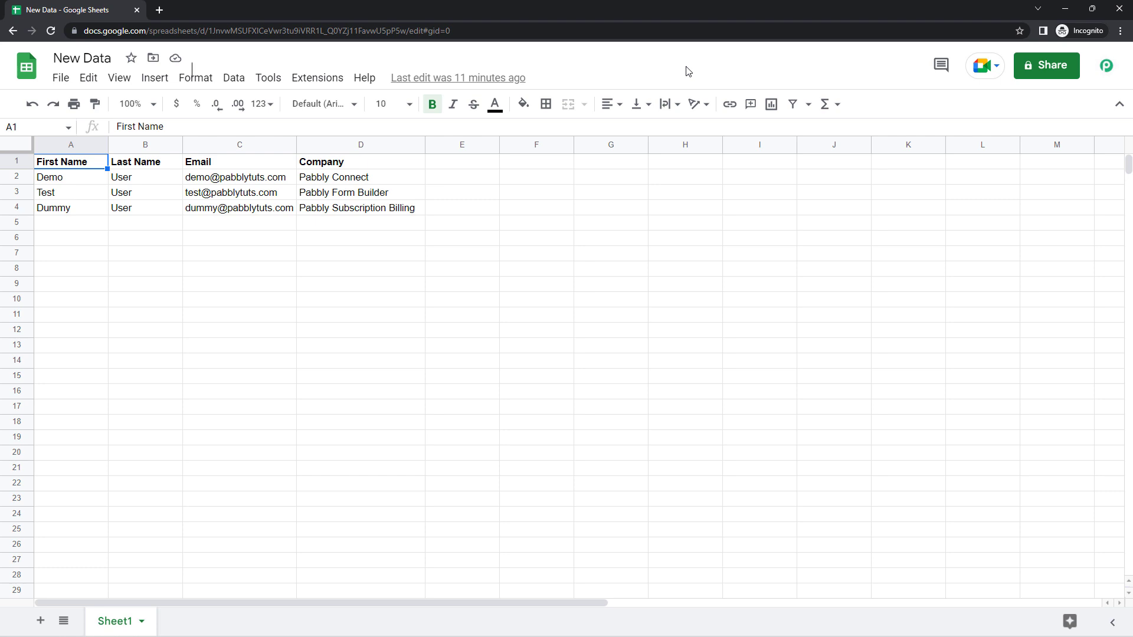
{"action": "left_click", "coordinate": [1066, 9]}
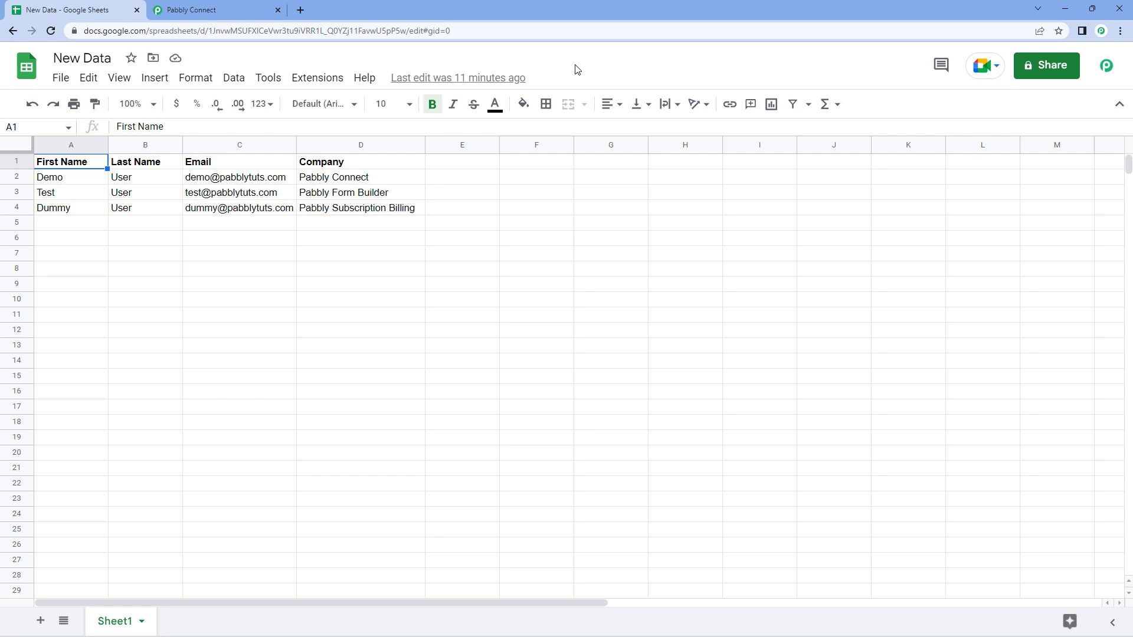
- Launch Extensions > Pabbly Connect Webhooks > Initial Setup
{"action": "left_click", "coordinate": [316, 80]}
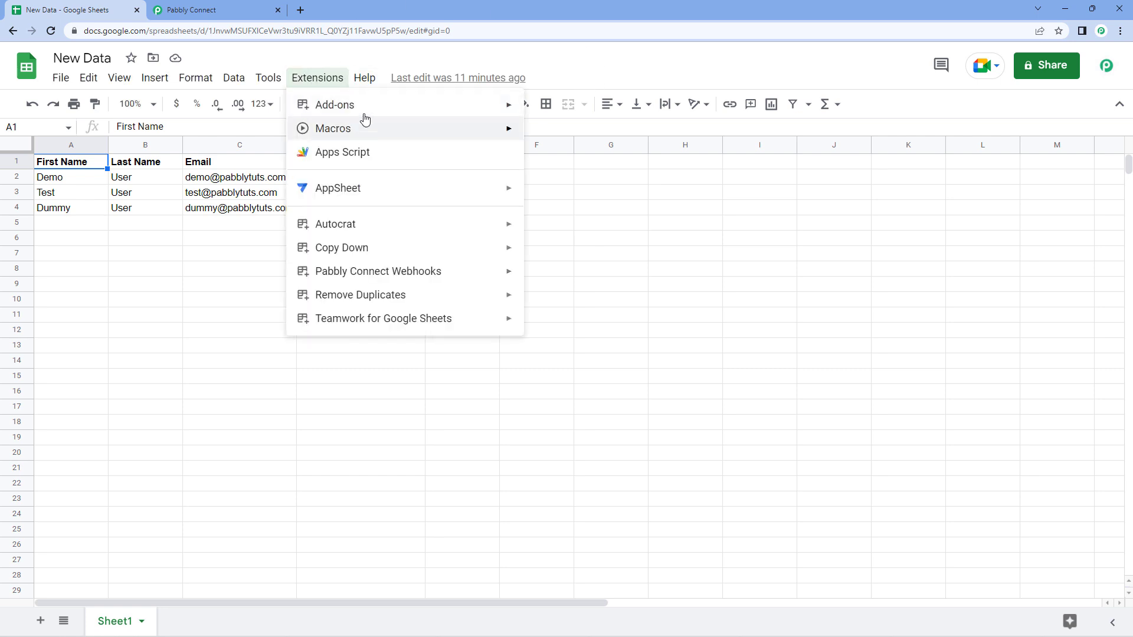
{"action": "mouse_move", "coordinate": [408, 274]}
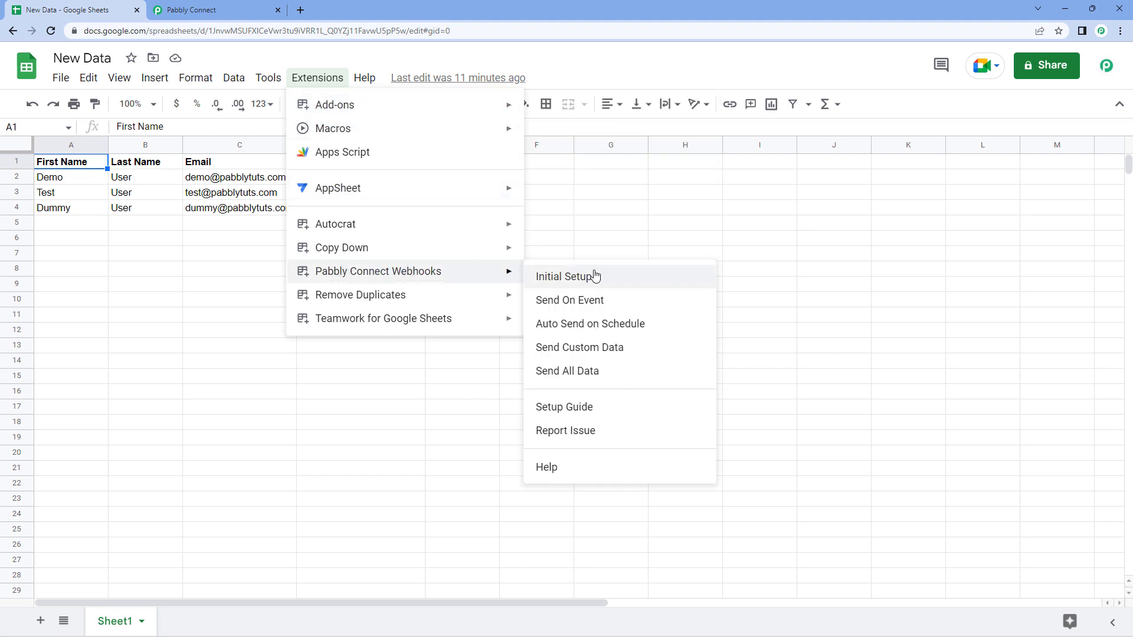
{"action": "left_click", "coordinate": [610, 281]}
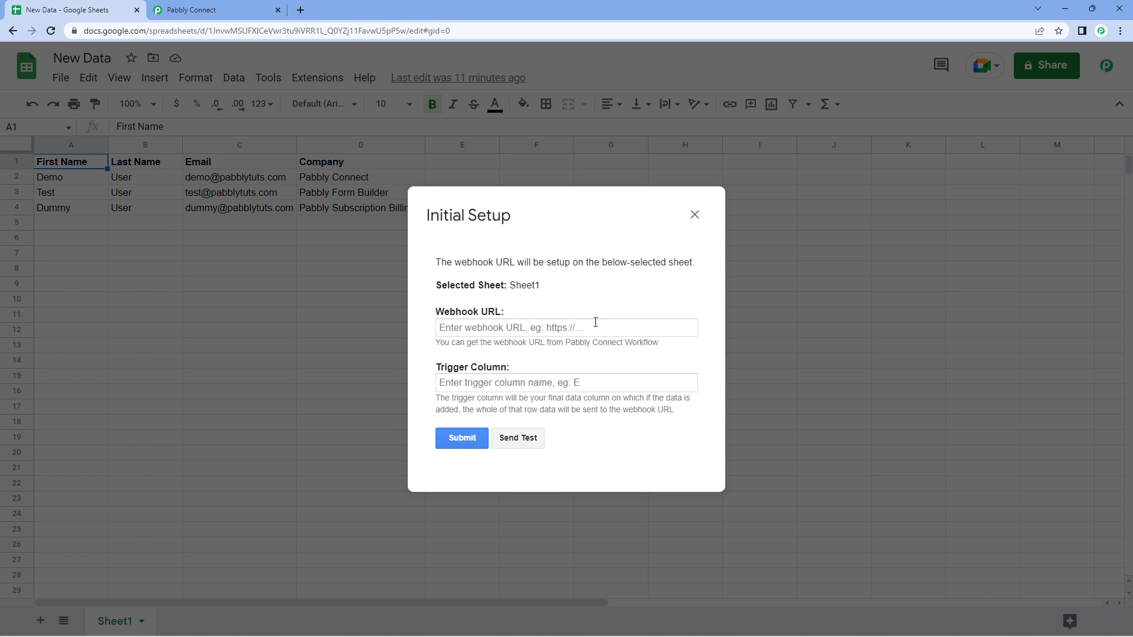
- Copy the workflow's webhook URL from Pabbly Connect and paste it into the setup's Webhook URL field
{"action": "left_click", "coordinate": [216, 9]}
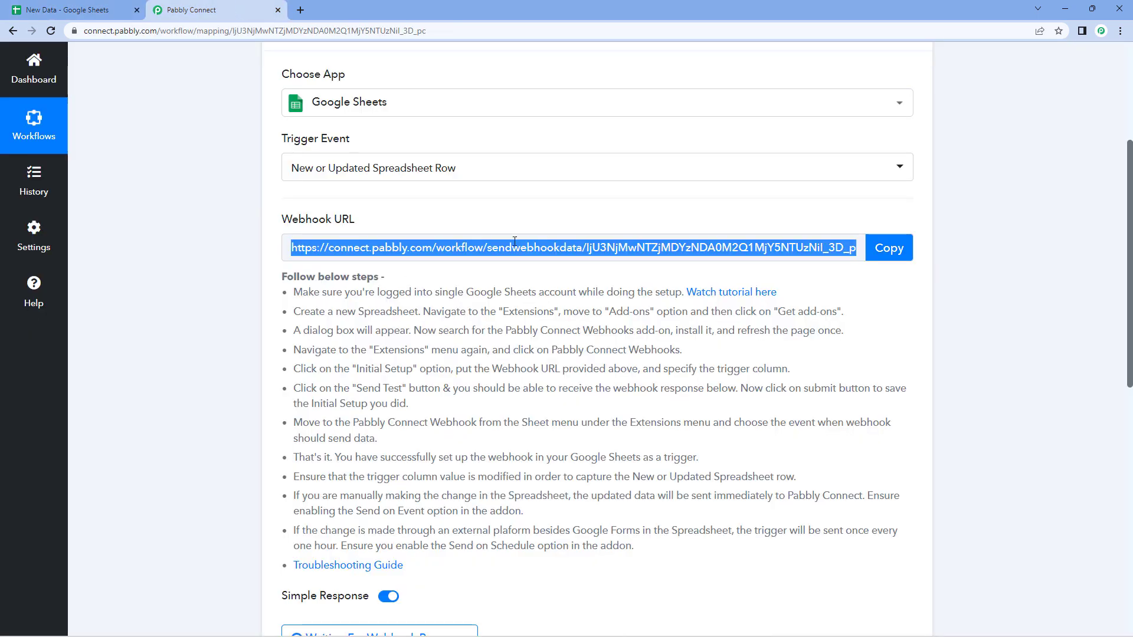
{"action": "left_click", "coordinate": [882, 251]}
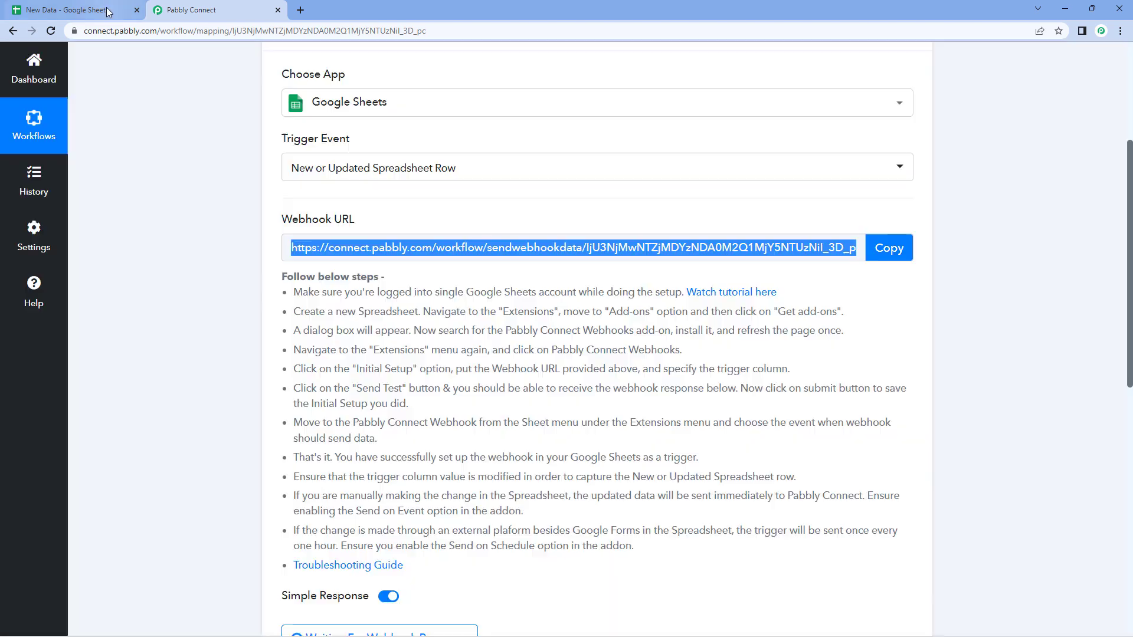
{"action": "left_click", "coordinate": [108, 10]}
{"action": "left_click", "coordinate": [493, 328]}
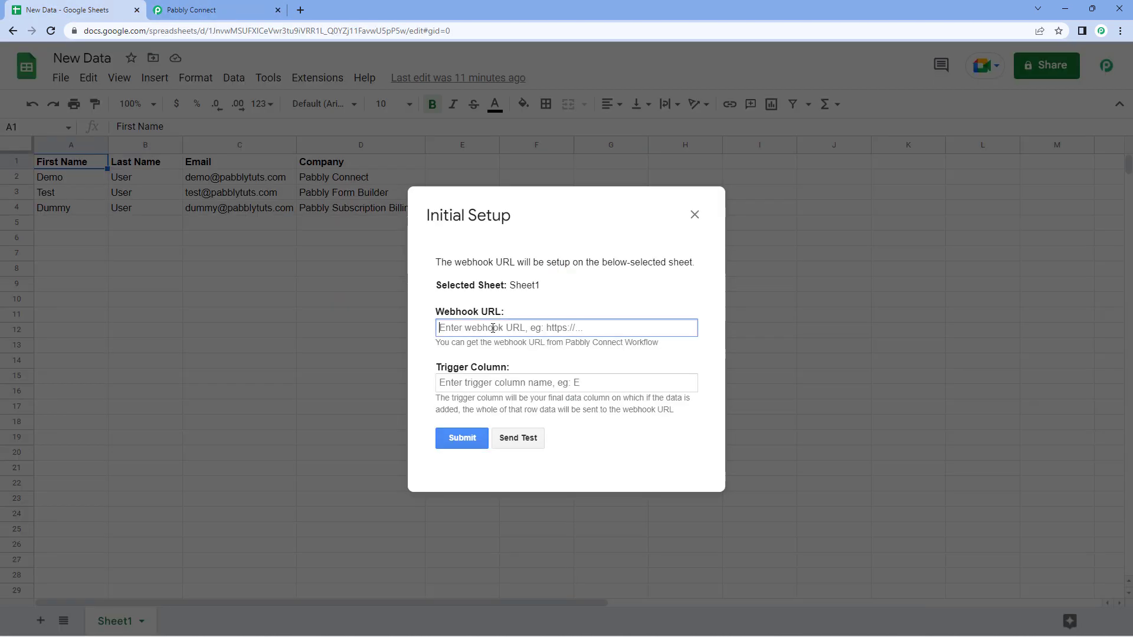
{"action": "right_click", "coordinate": [493, 328]}
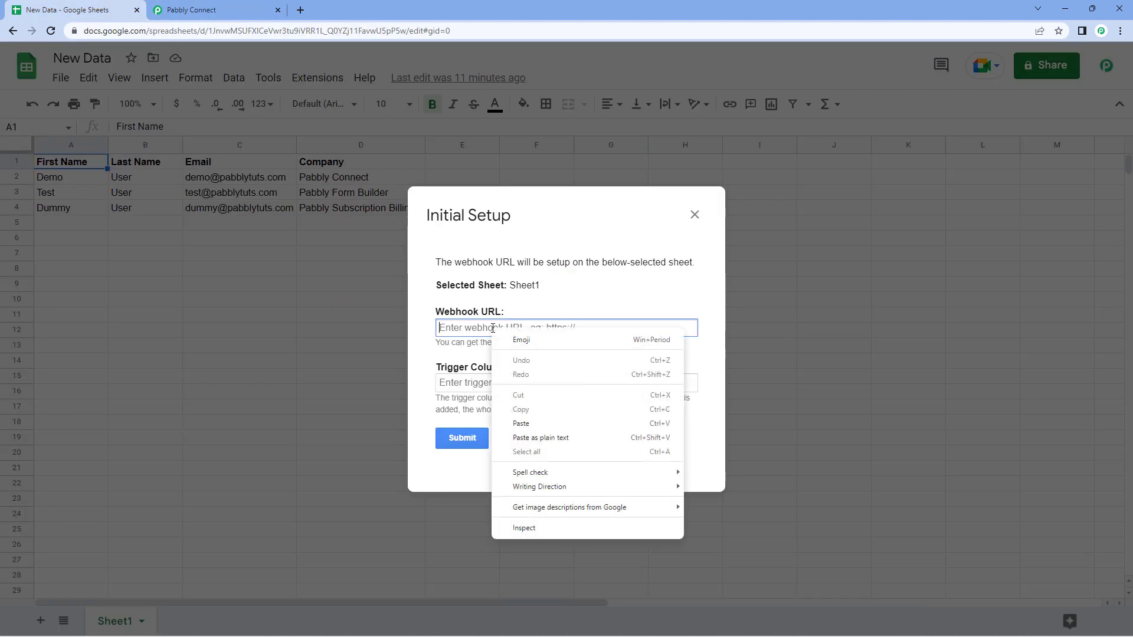
{"action": "left_click", "coordinate": [537, 424]}
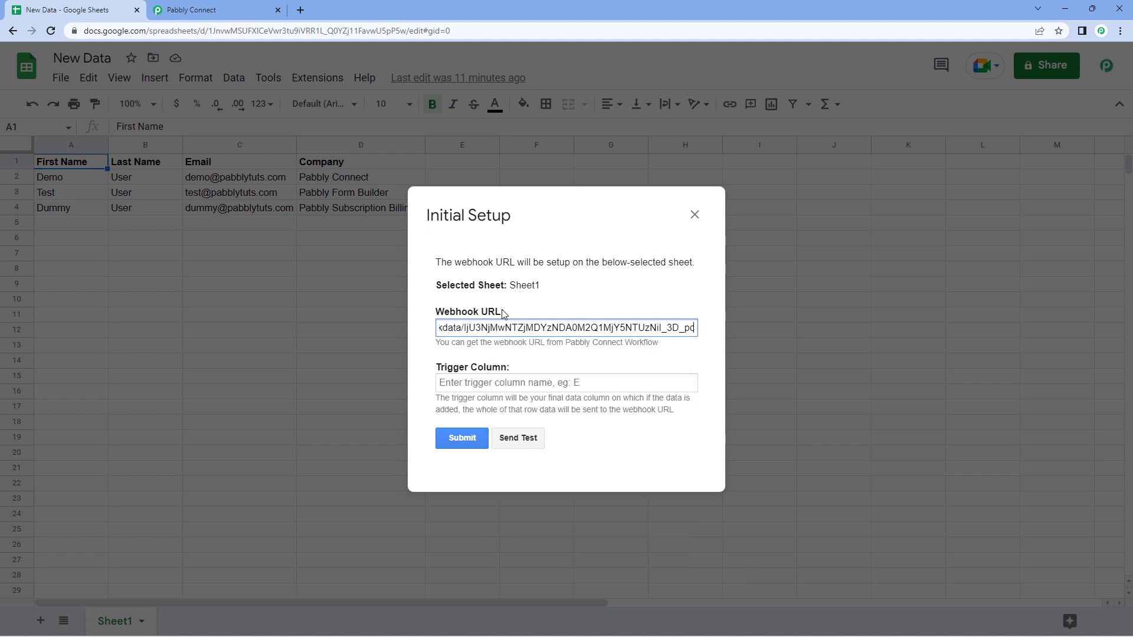
{"action": "left_click", "coordinate": [566, 298]}
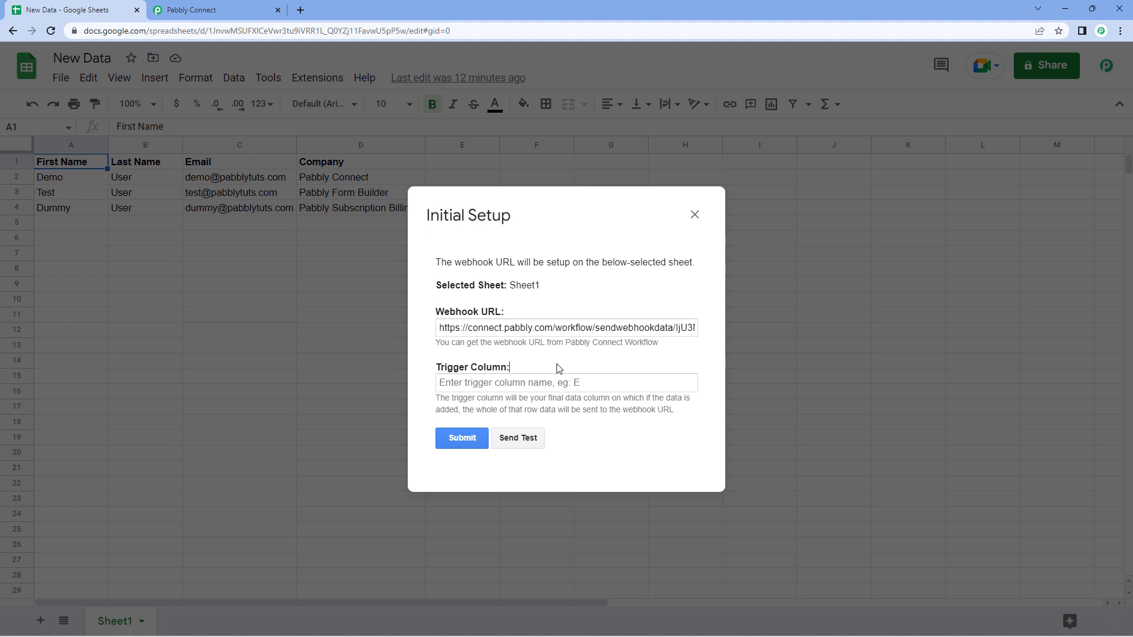
{"action": "left_click_drag", "start_coordinate": [586, 228], "coordinate": [633, 228]}
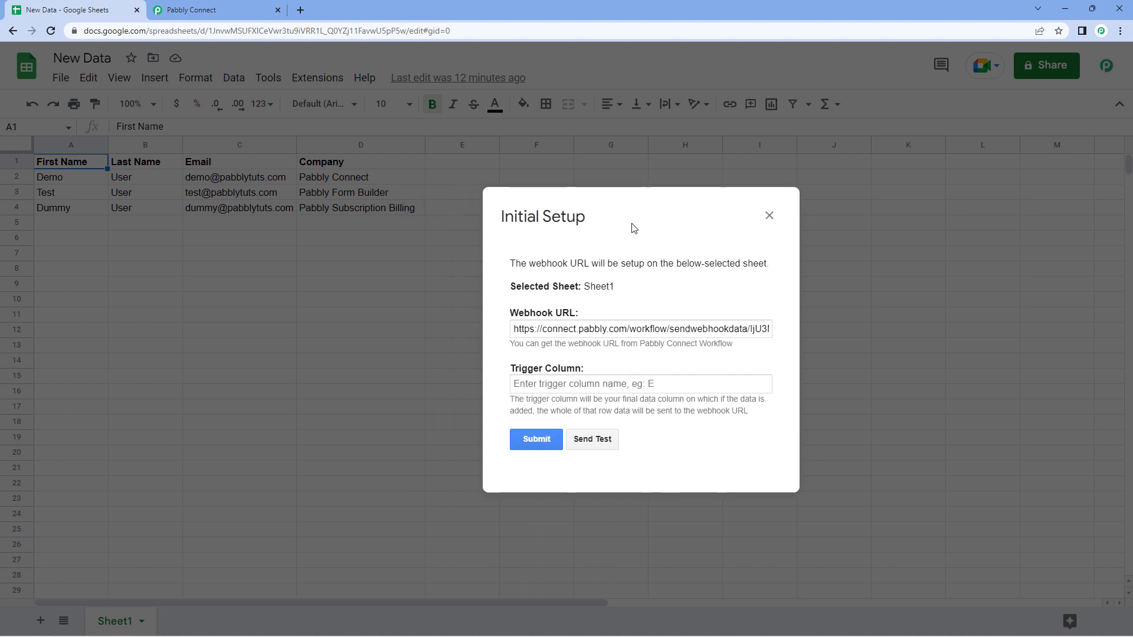
{"action": "left_click", "coordinate": [611, 369]}
{"action": "left_click_drag", "start_coordinate": [621, 220], "coordinate": [665, 214]}
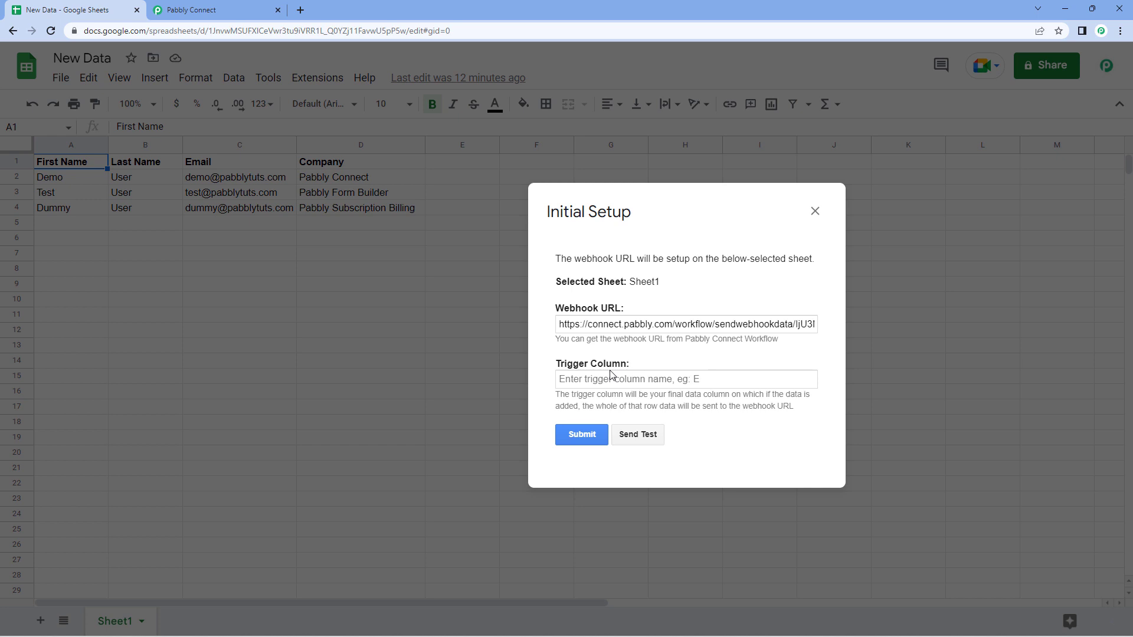
{"action": "left_click_drag", "start_coordinate": [692, 218], "coordinate": [757, 247]}
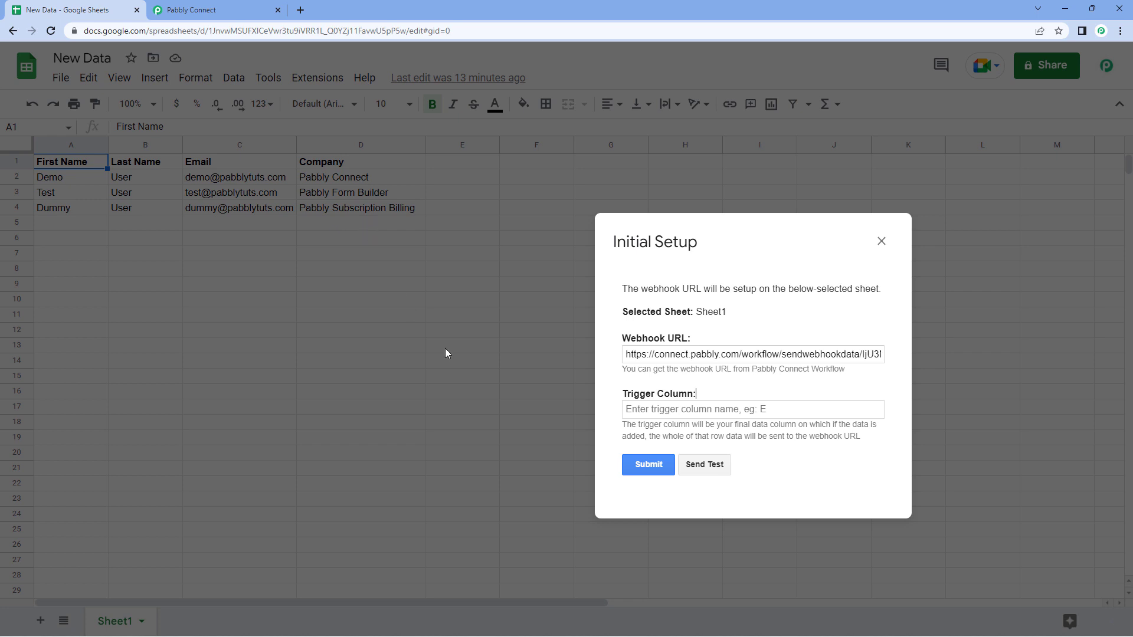
{"action": "left_click", "coordinate": [632, 409]}
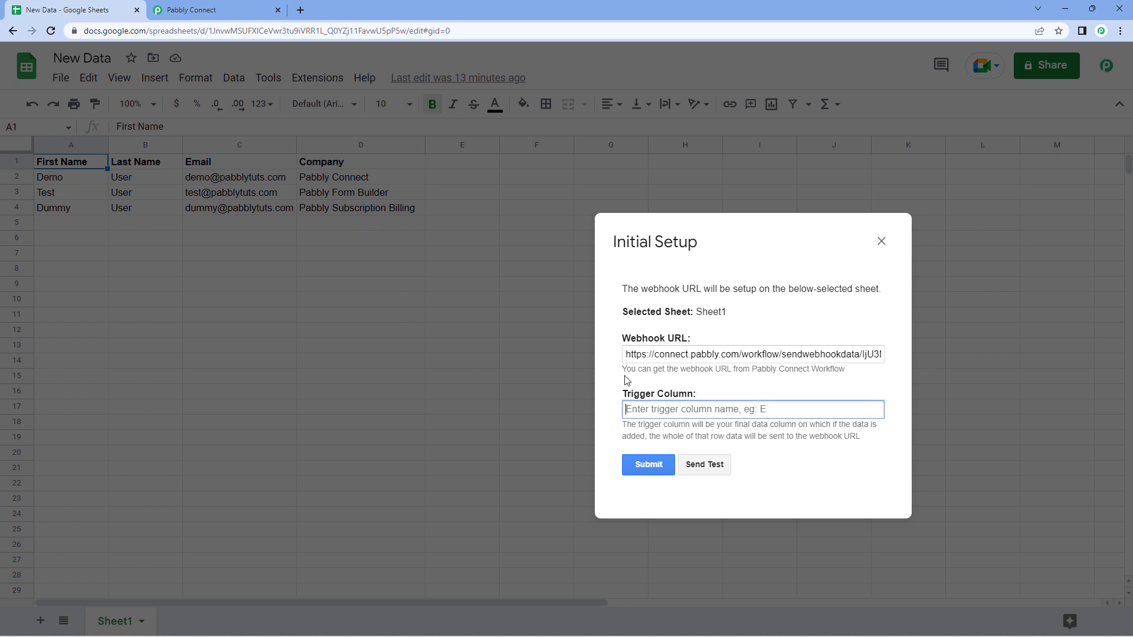
{"action": "type", "text": "D"}
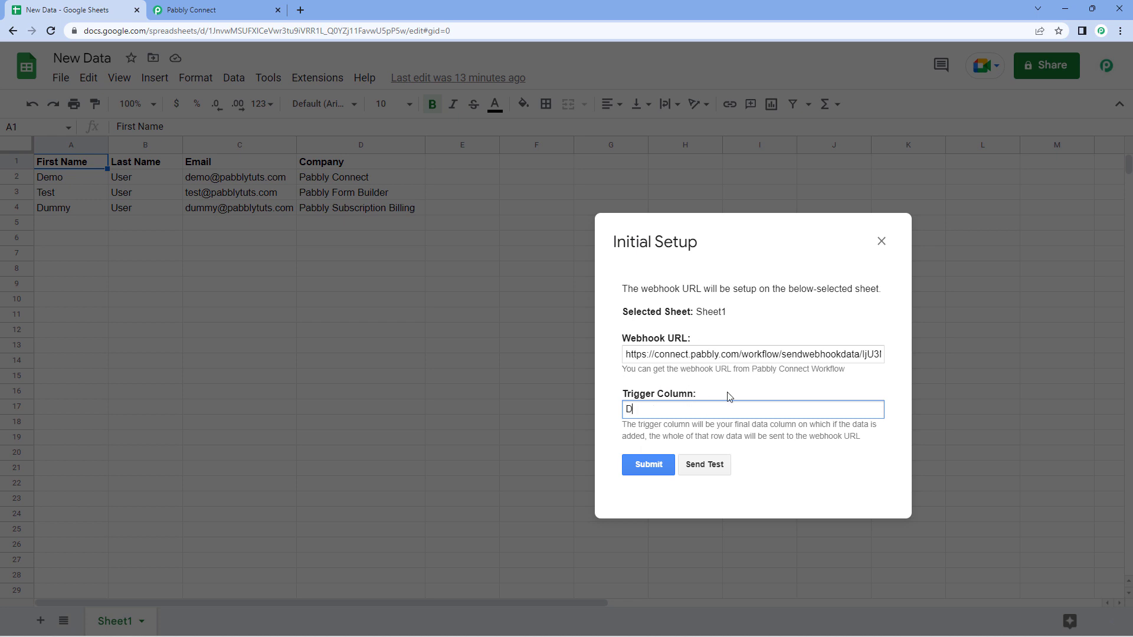
{"action": "left_click", "coordinate": [706, 466]}
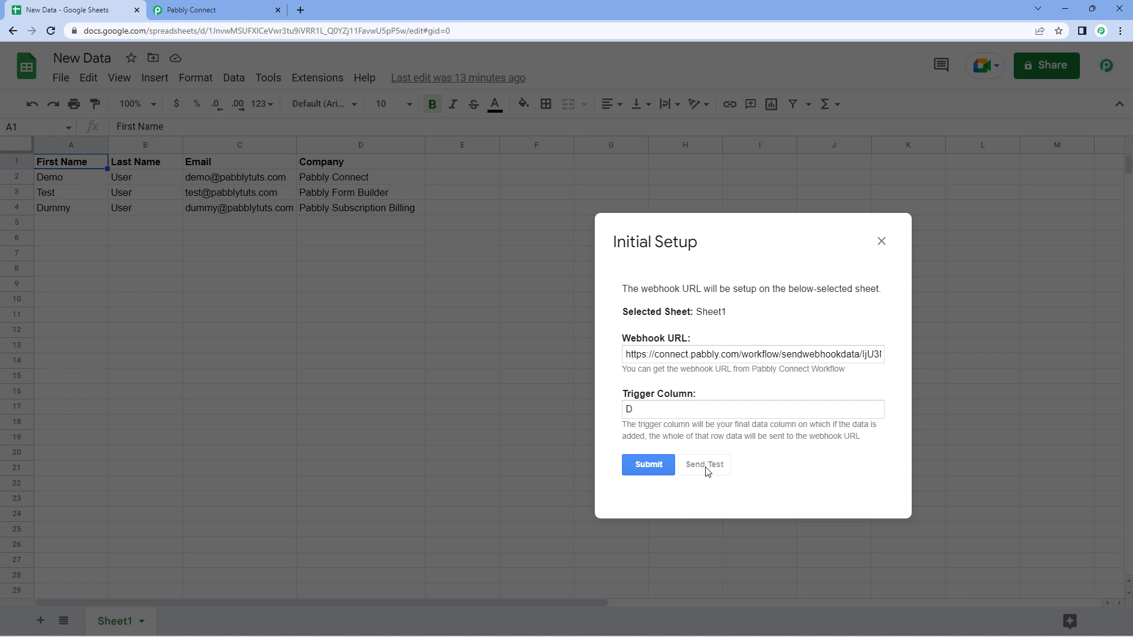
{"action": "scroll", "coordinate": [722, 411], "scroll_direction": "down", "scroll_amount": 1}
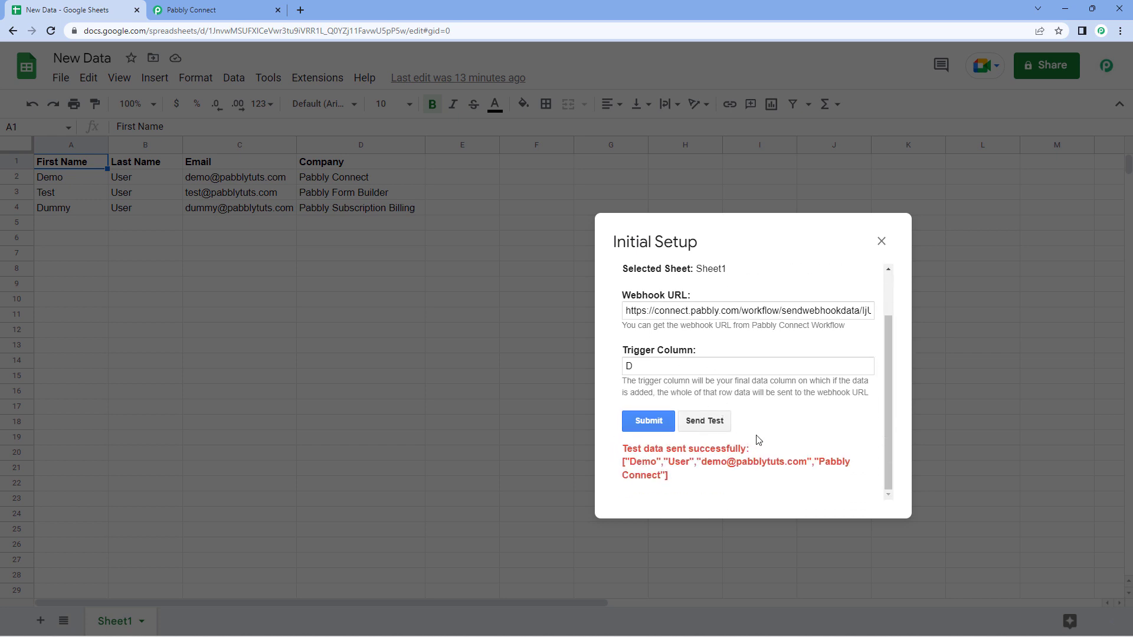
{"action": "scroll", "coordinate": [756, 408], "scroll_direction": "up", "scroll_amount": 2}
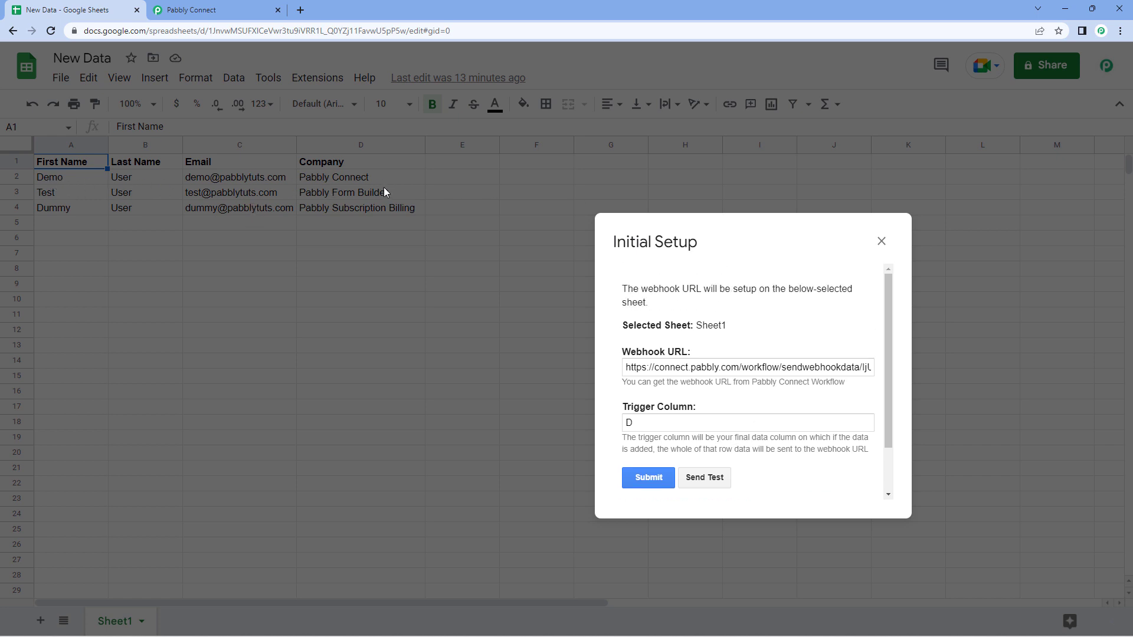
{"action": "left_click", "coordinate": [215, 9]}
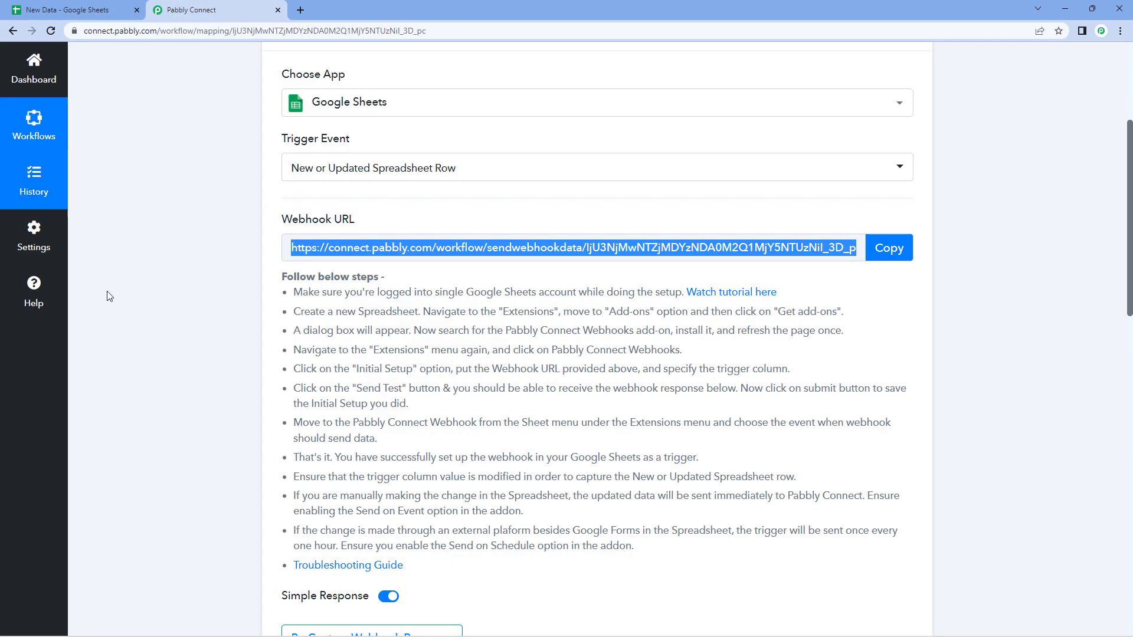
{"action": "scroll", "coordinate": [220, 297], "scroll_direction": "down", "scroll_amount": 9}
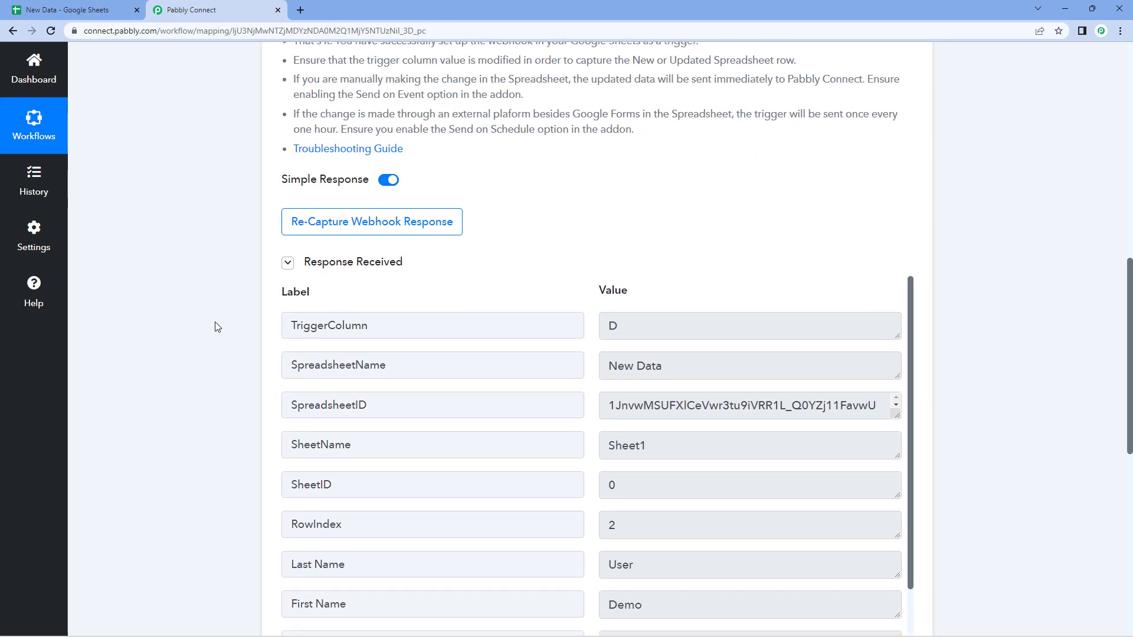
{"action": "scroll", "coordinate": [283, 293], "scroll_direction": "down", "scroll_amount": 2}
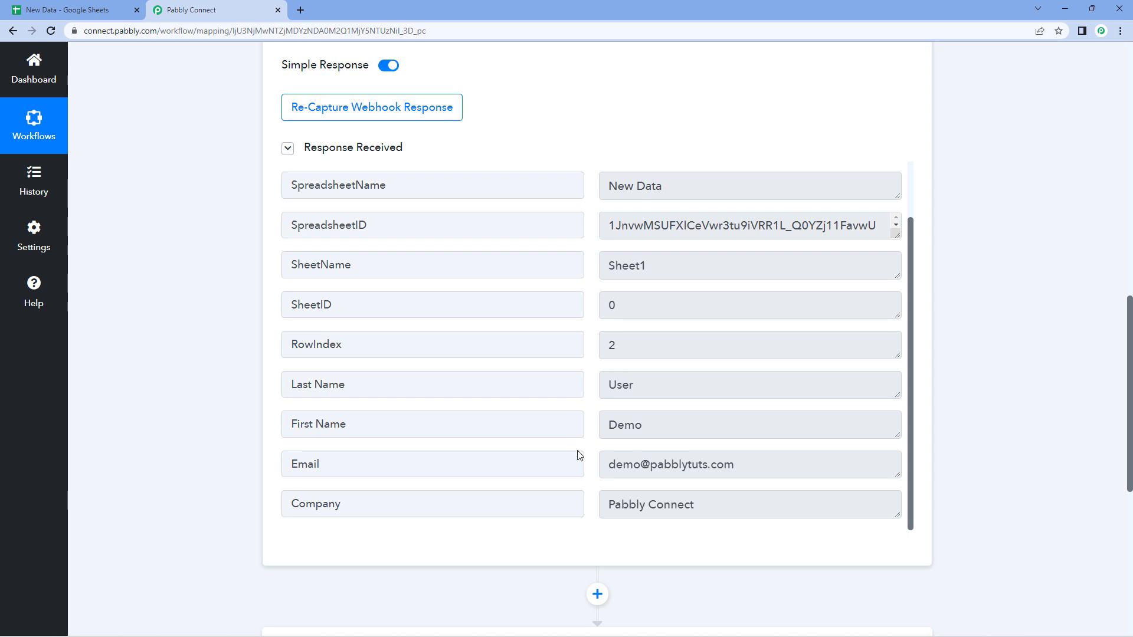
- Submit the Initial Setup with trigger column D and close the dialog after it configures successfully
{"action": "left_click", "coordinate": [88, 8]}
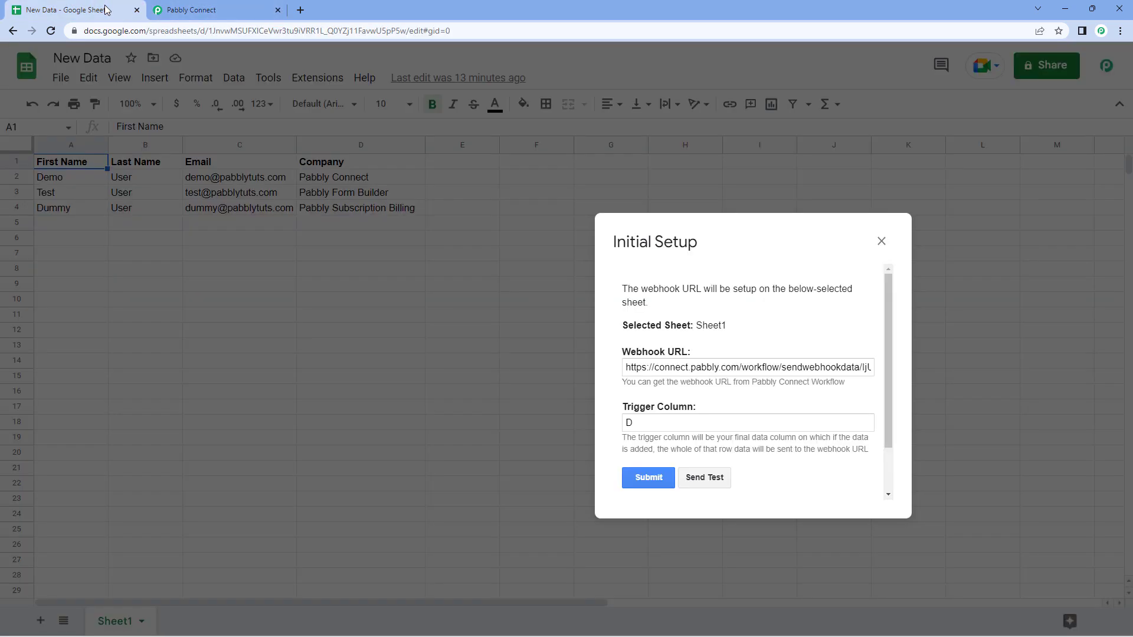
{"action": "scroll", "coordinate": [751, 319], "scroll_direction": "down", "scroll_amount": 1}
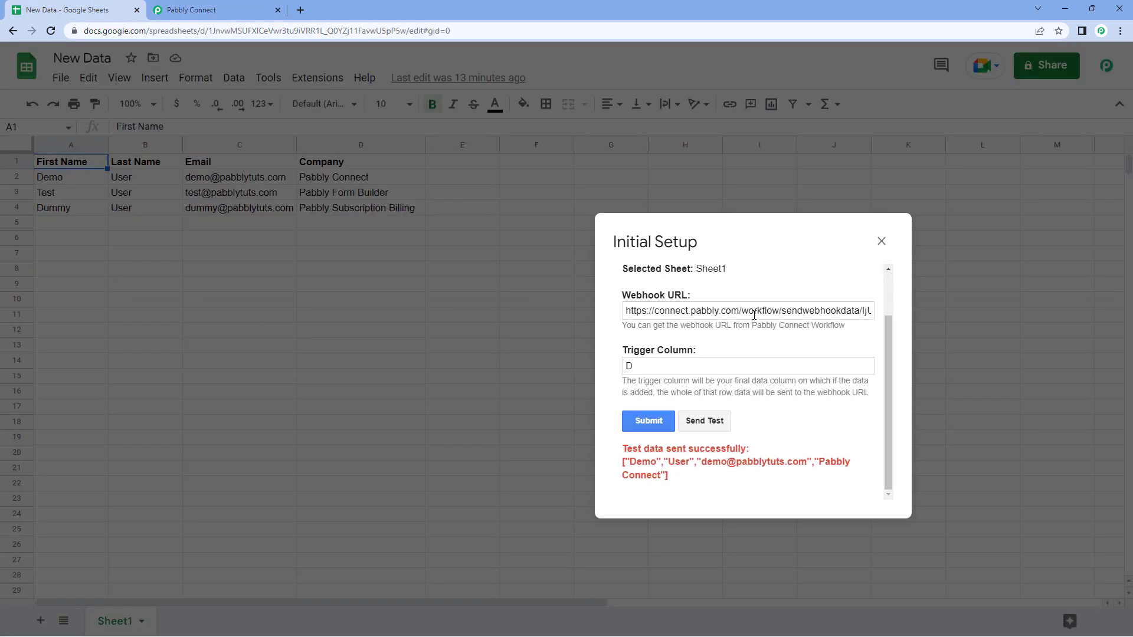
{"action": "left_click", "coordinate": [649, 429]}
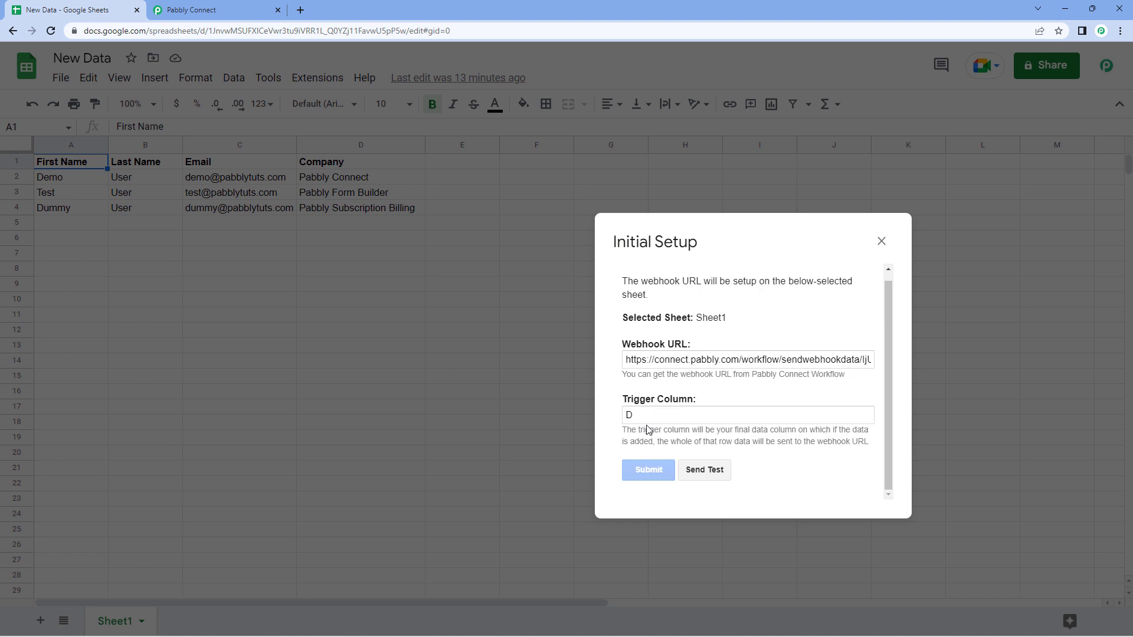
{"action": "left_click", "coordinate": [882, 241]}
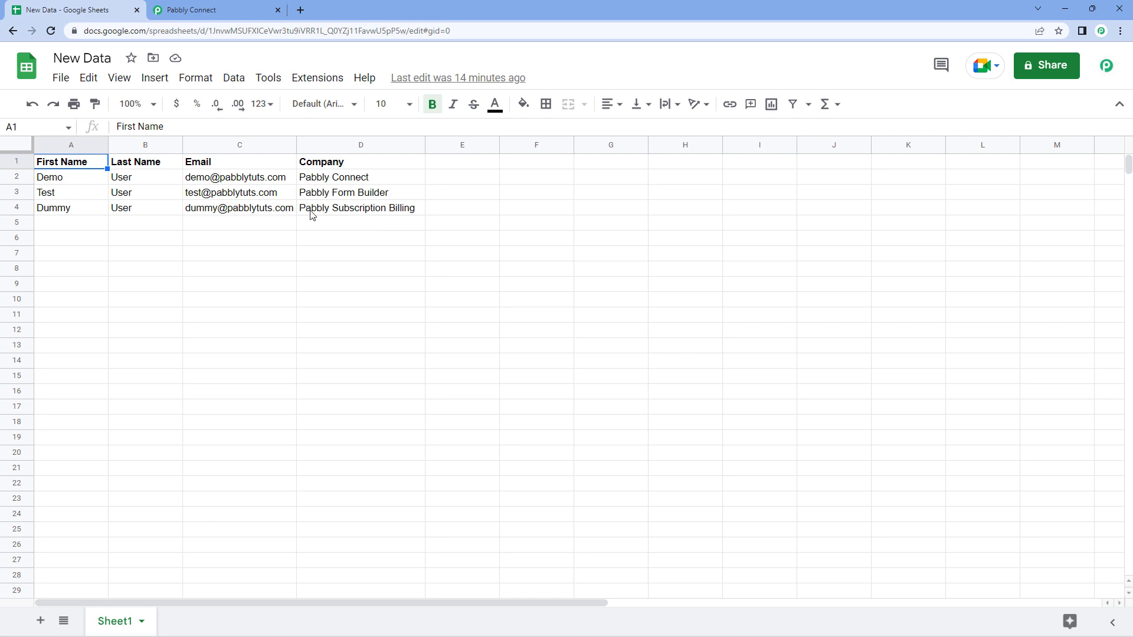
- Turn on Pabbly Connect Webhooks' Send On Event so edited rows are sent
{"action": "left_click", "coordinate": [313, 82]}
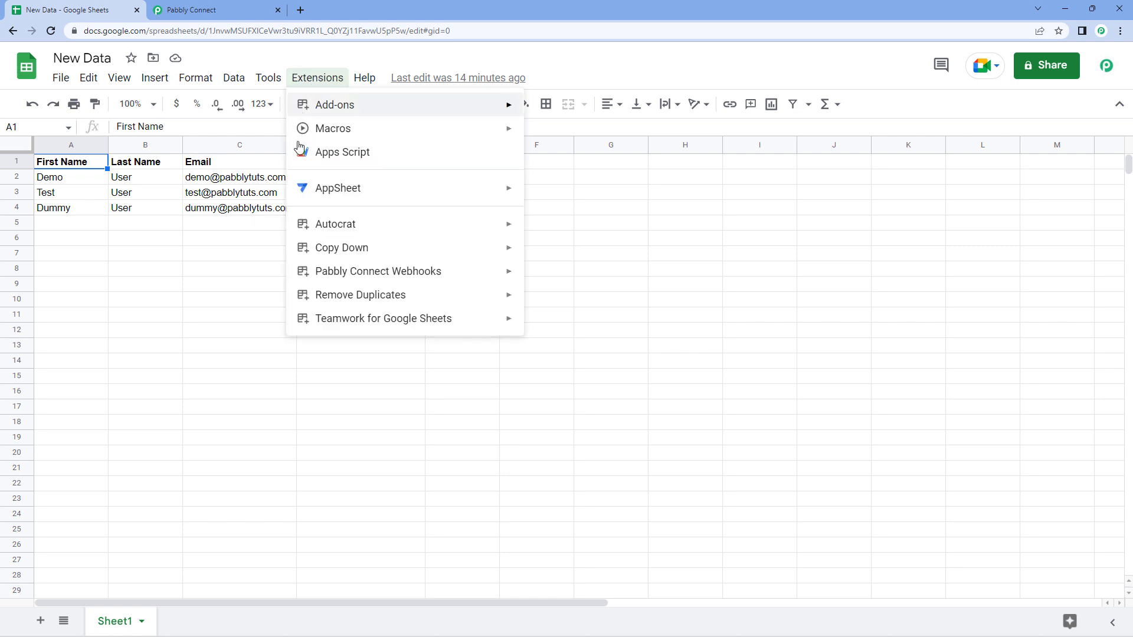
{"action": "mouse_move", "coordinate": [419, 275]}
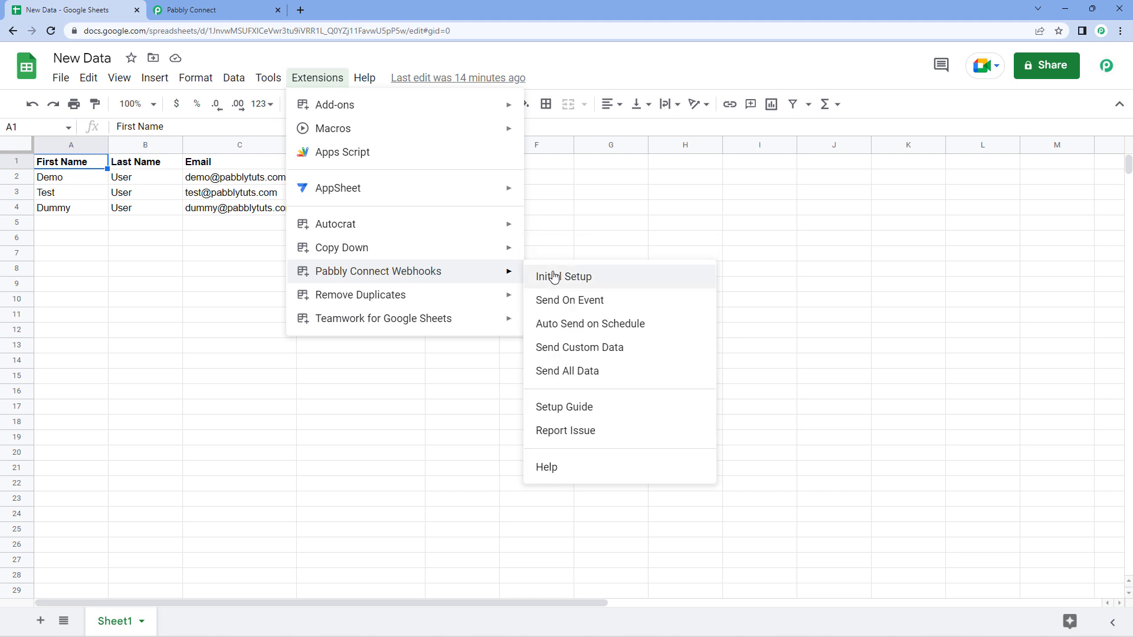
{"action": "left_click", "coordinate": [532, 309]}
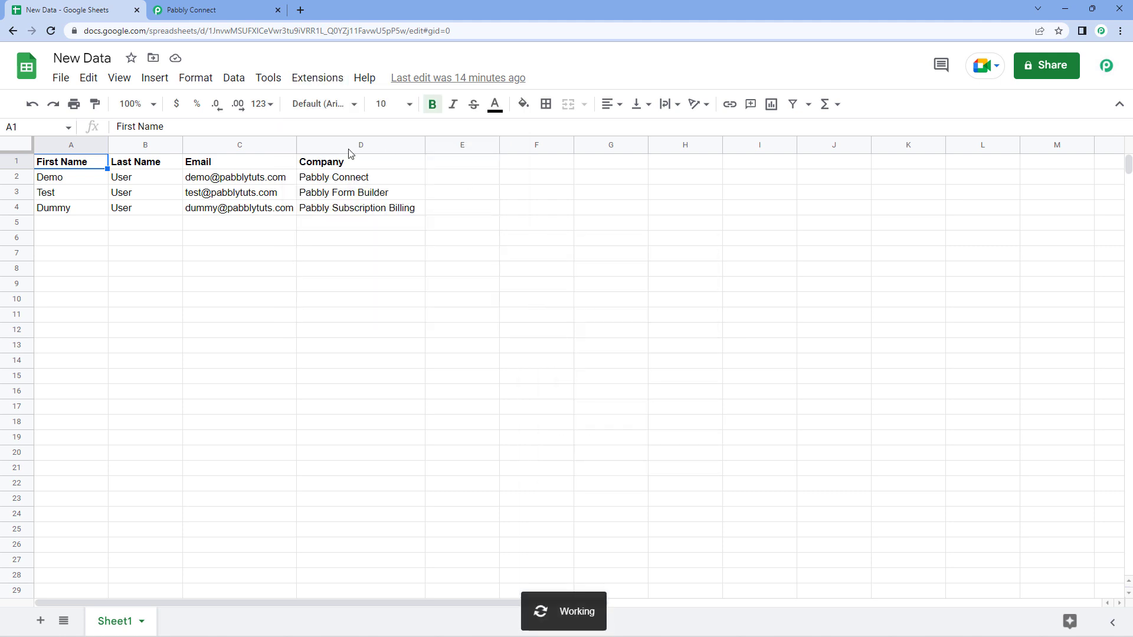
- Select the empty row 5 cells A5 to D5
{"action": "left_click", "coordinate": [310, 78]}
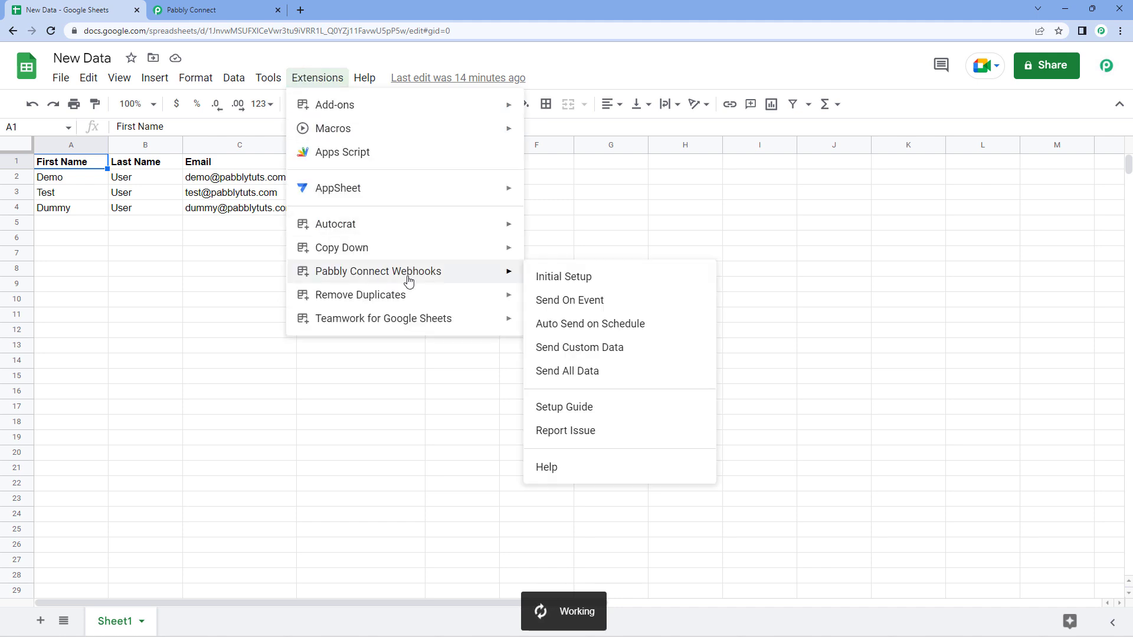
{"action": "mouse_move", "coordinate": [522, 280]}
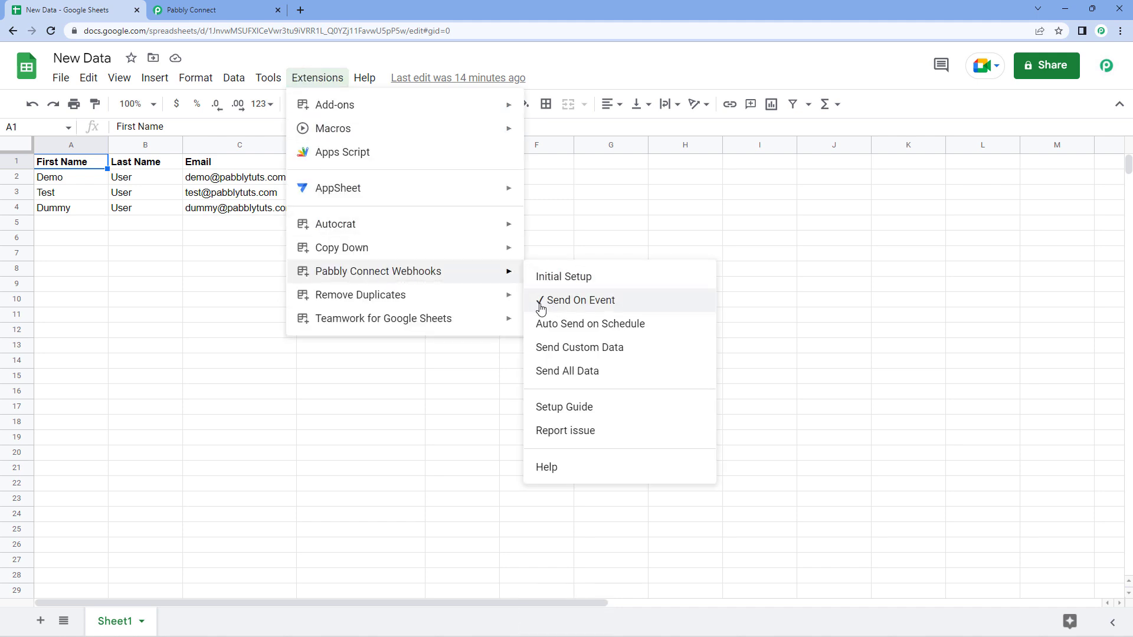
{"action": "left_click", "coordinate": [87, 230]}
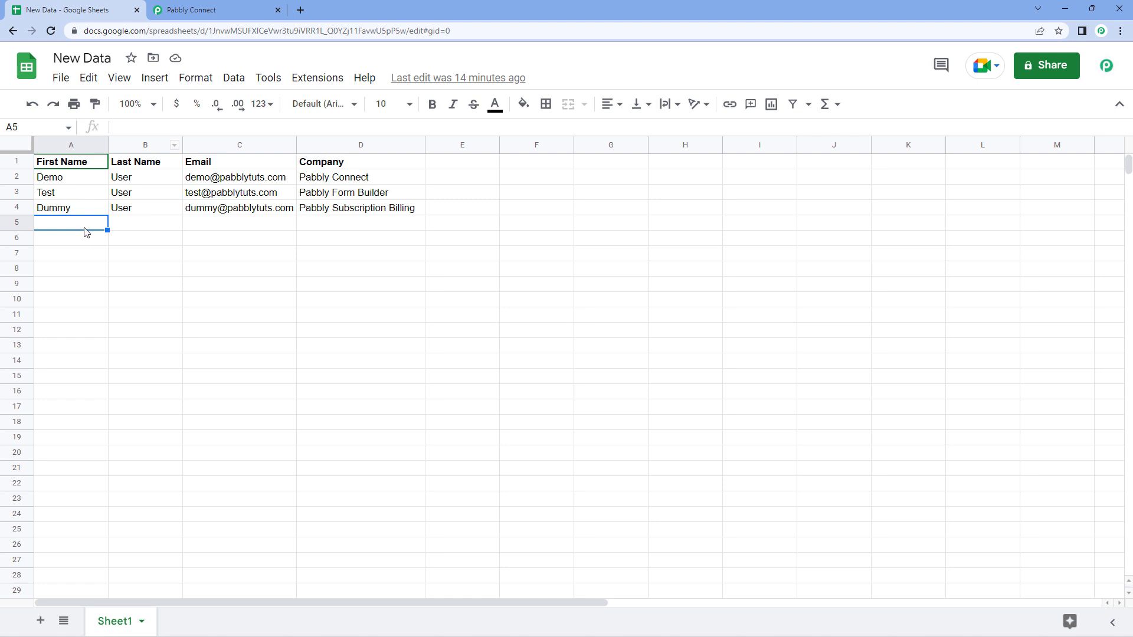
{"action": "left_click_drag", "start_coordinate": [88, 228], "coordinate": [338, 230]}
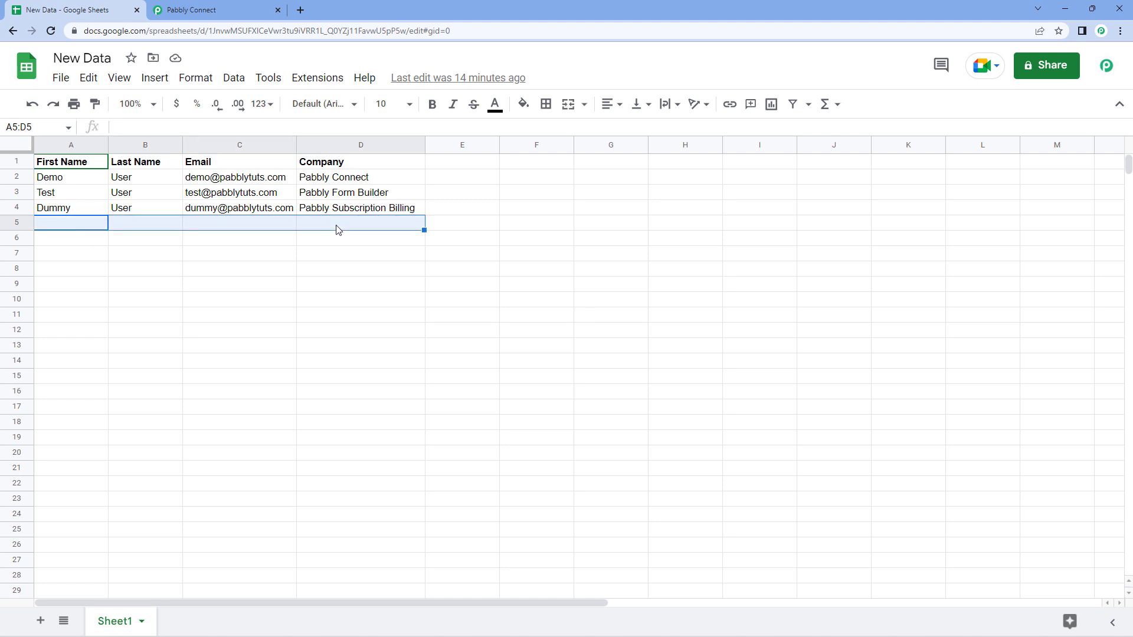
- In Pabbly Connect, confirm Re-Capture Webhook Response to wait for a fresh response
{"action": "left_click", "coordinate": [251, 8]}
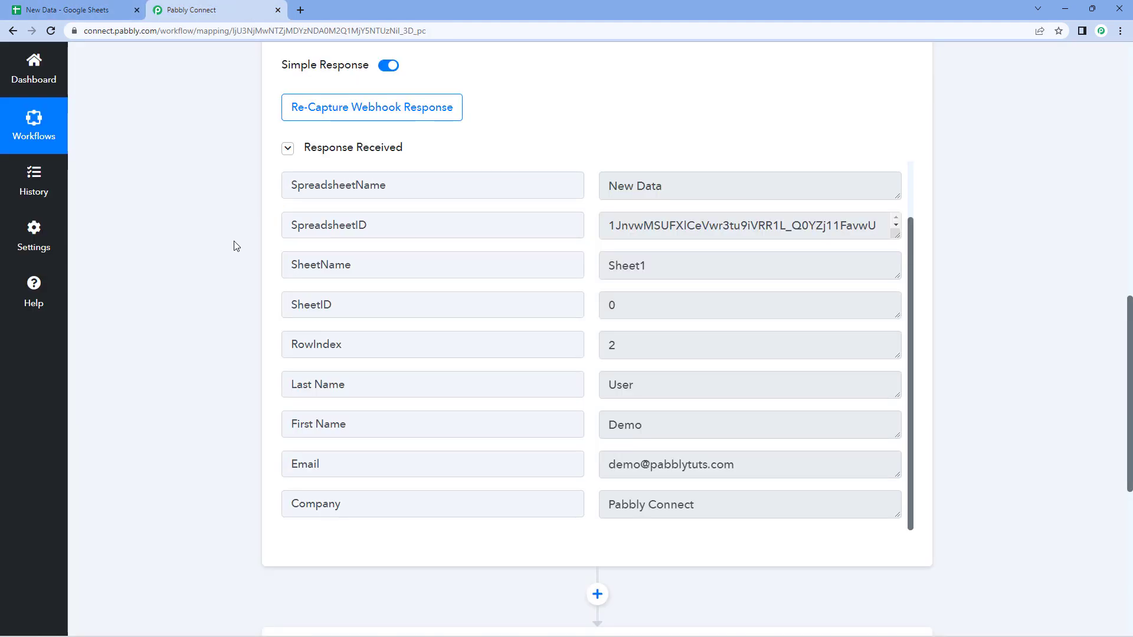
{"action": "left_click", "coordinate": [370, 110]}
{"action": "left_click", "coordinate": [527, 423]}
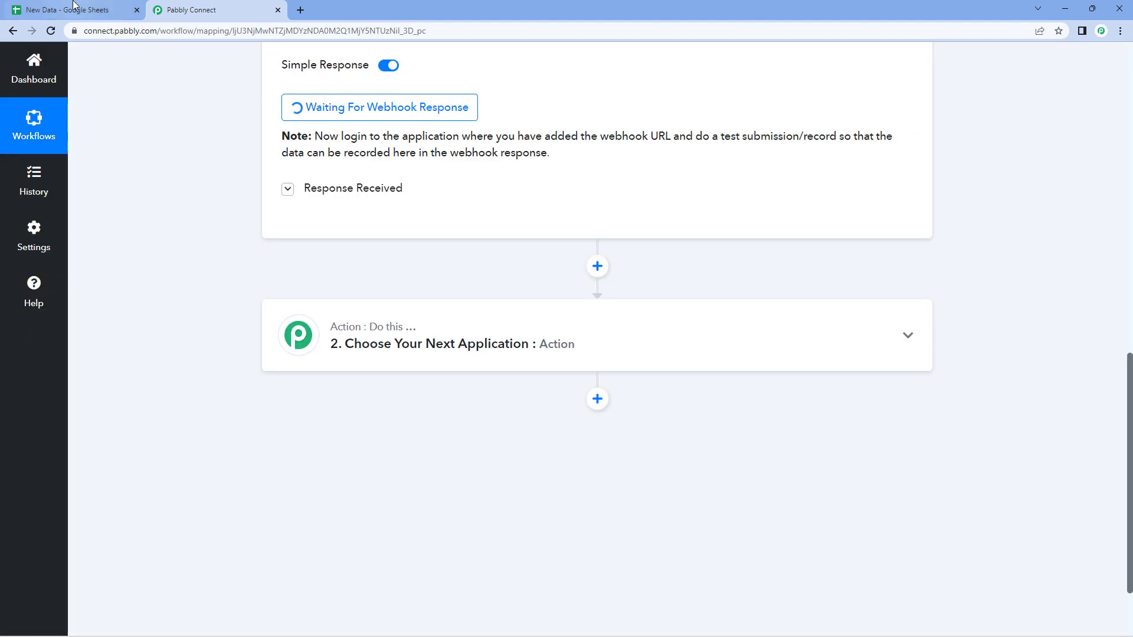
- Fill row 5 with first name Pabbly, last name Test, an e-mail address, and company Pabbly
{"action": "left_click", "coordinate": [68, 9]}
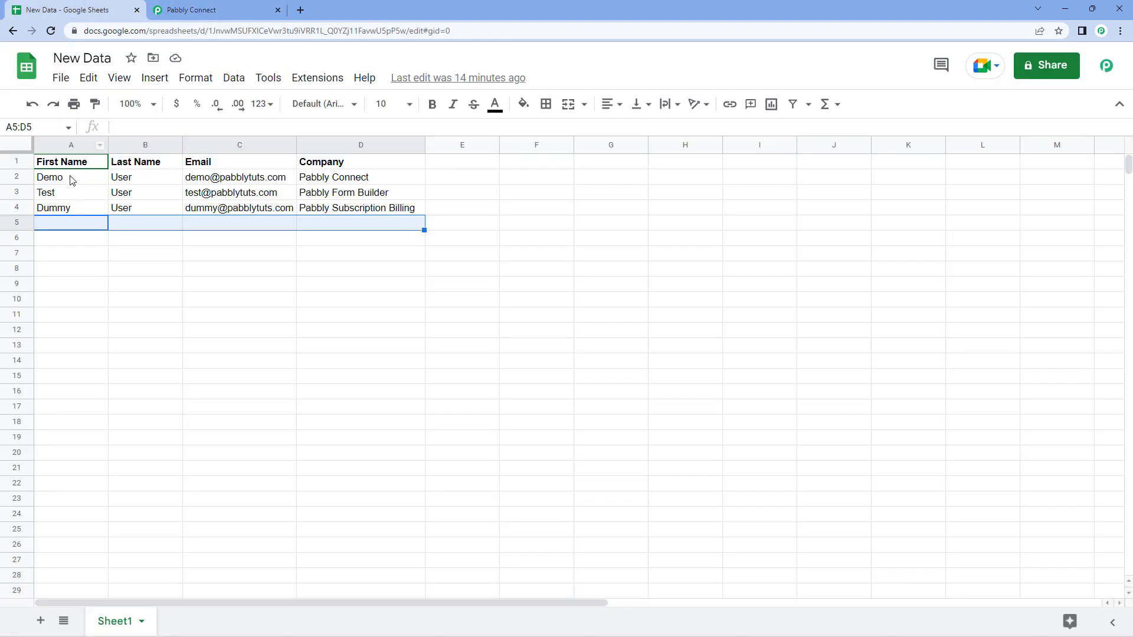
{"action": "left_click", "coordinate": [76, 223]}
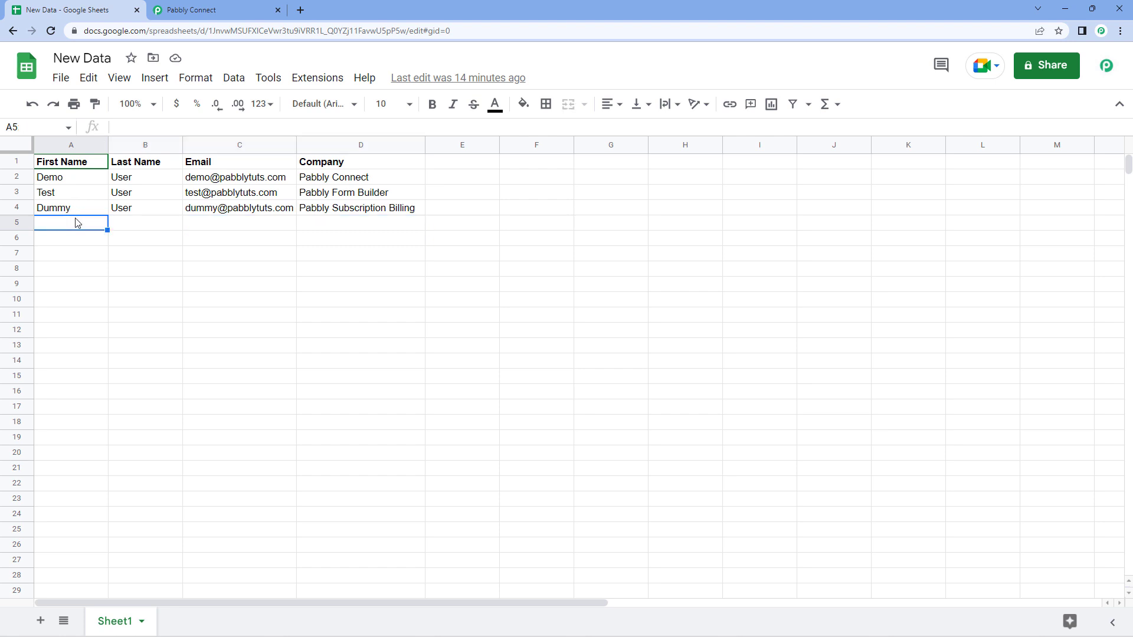
{"action": "type", "text": "Pabbly"}
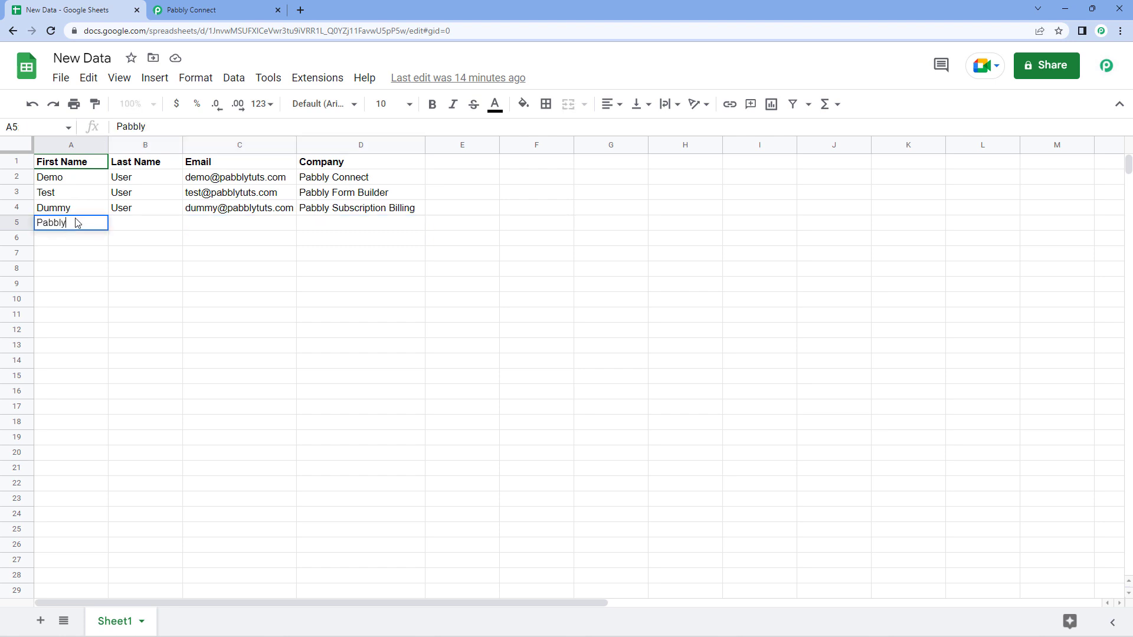
{"action": "key", "text": "Tab"}
{"action": "type", "text": "Test"}
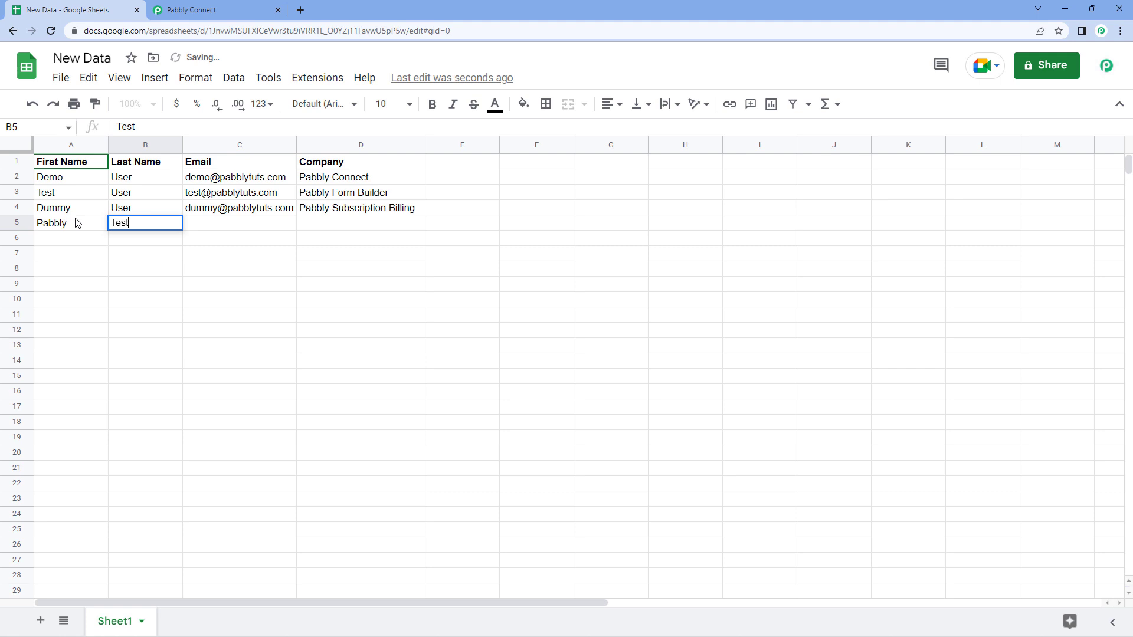
{"action": "key", "text": "Tab"}
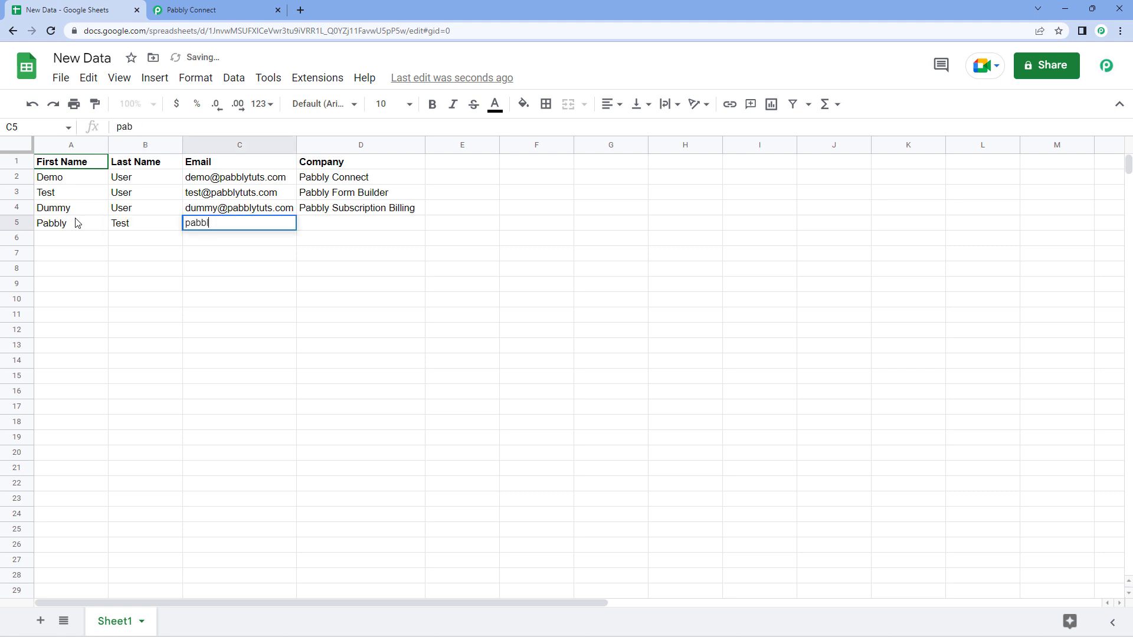
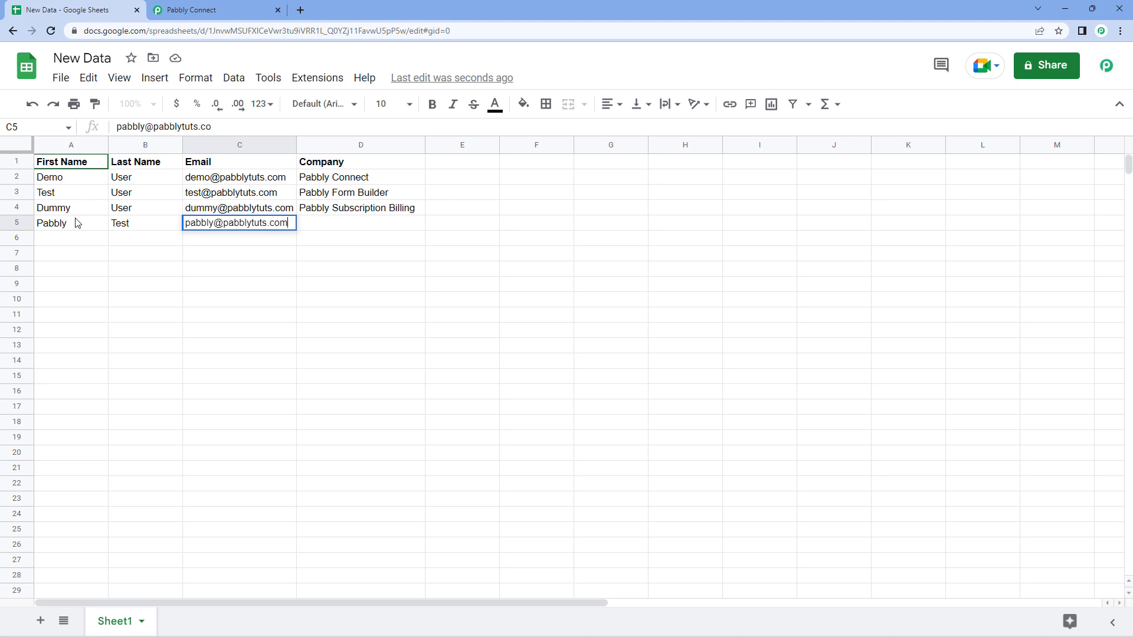
{"action": "key", "text": "Tab"}
{"action": "type", "text": "Pabb"}
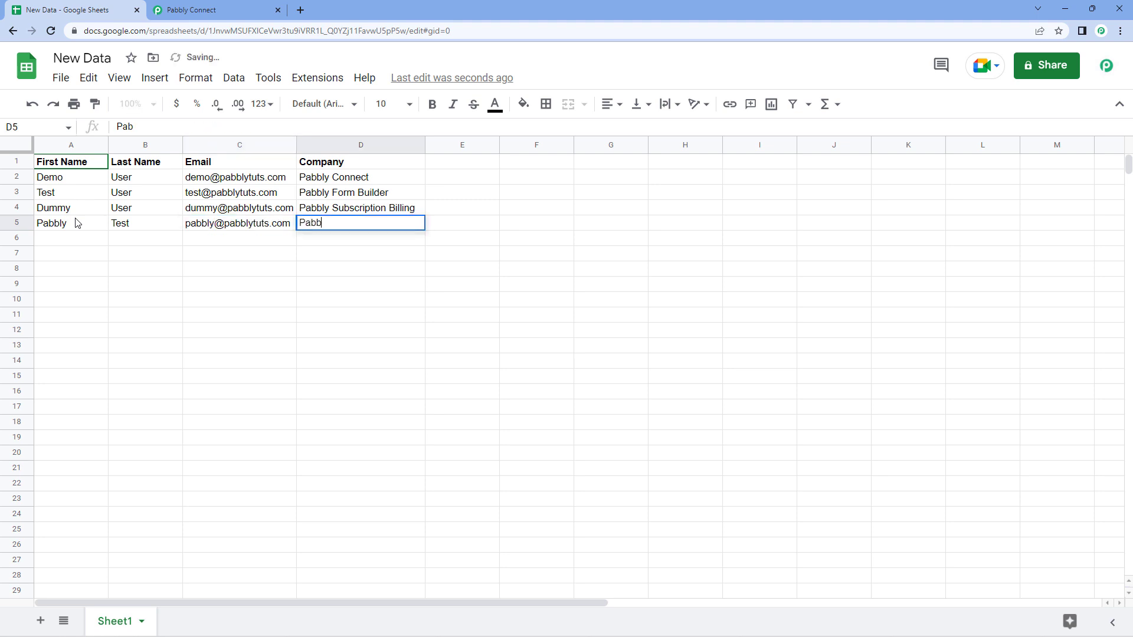
{"action": "type", "text": "ly"}
{"action": "key", "text": "Return"}
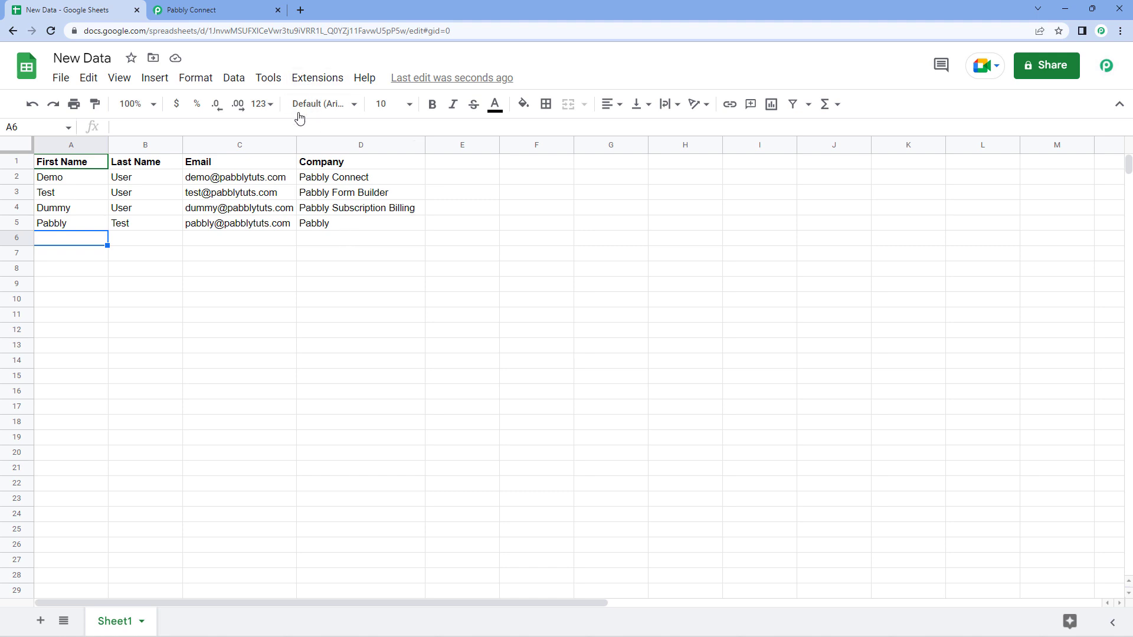
- Verify the captured response shows the RowIndex 5 contact, then collapse the Google Sheets trigger
{"action": "left_click", "coordinate": [207, 10]}
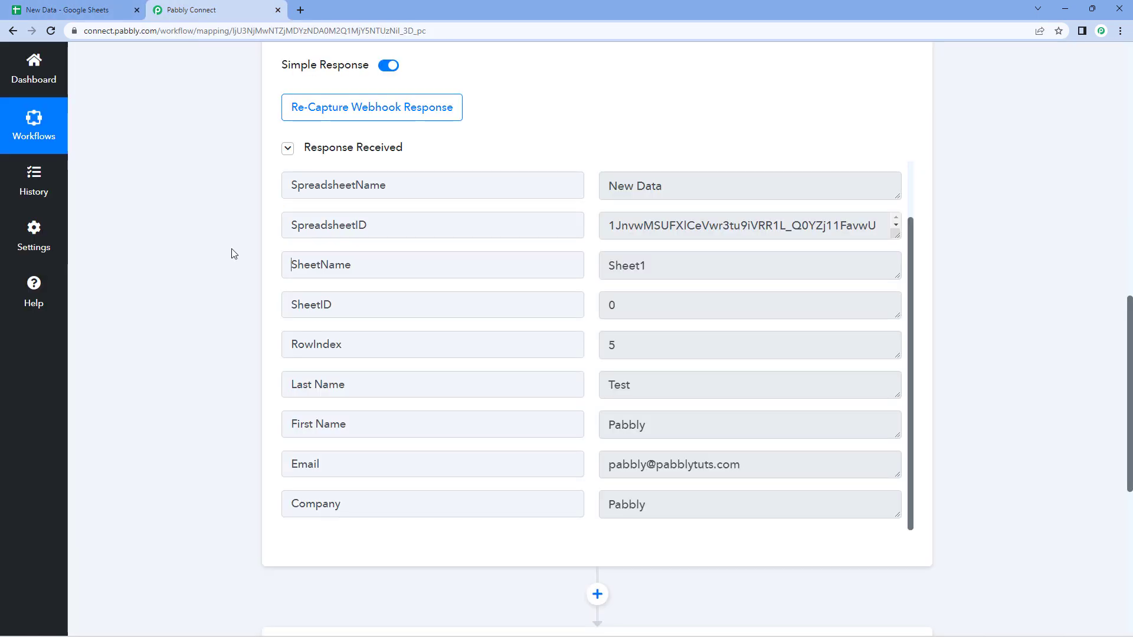
{"action": "scroll", "coordinate": [451, 232], "scroll_direction": "down", "scroll_amount": 3}
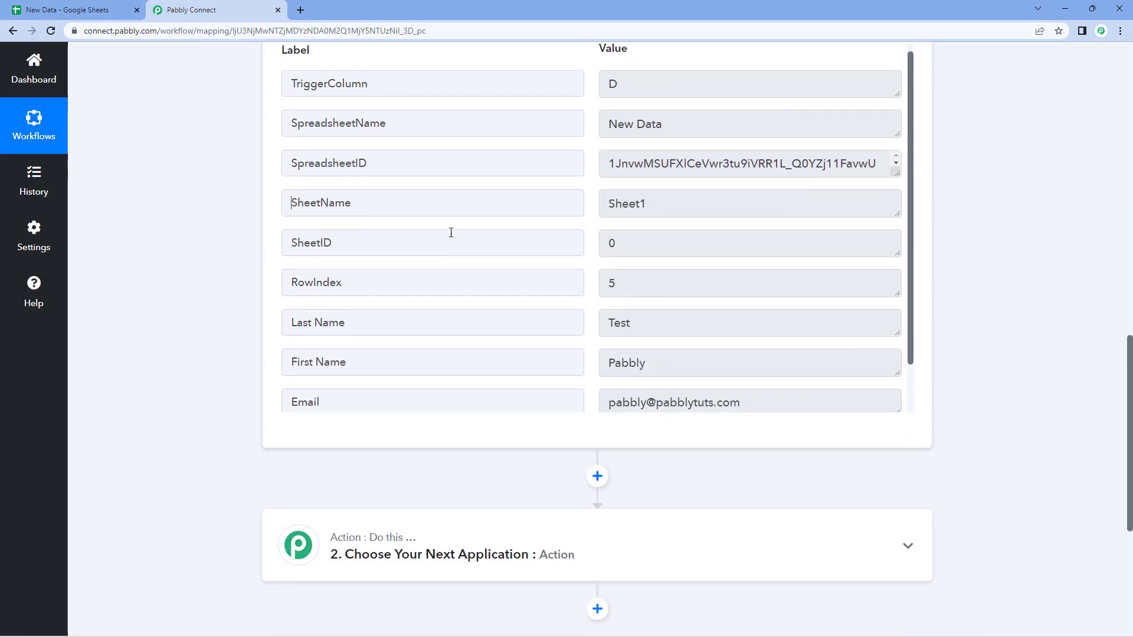
{"action": "scroll", "coordinate": [498, 242], "scroll_direction": "up", "scroll_amount": 5}
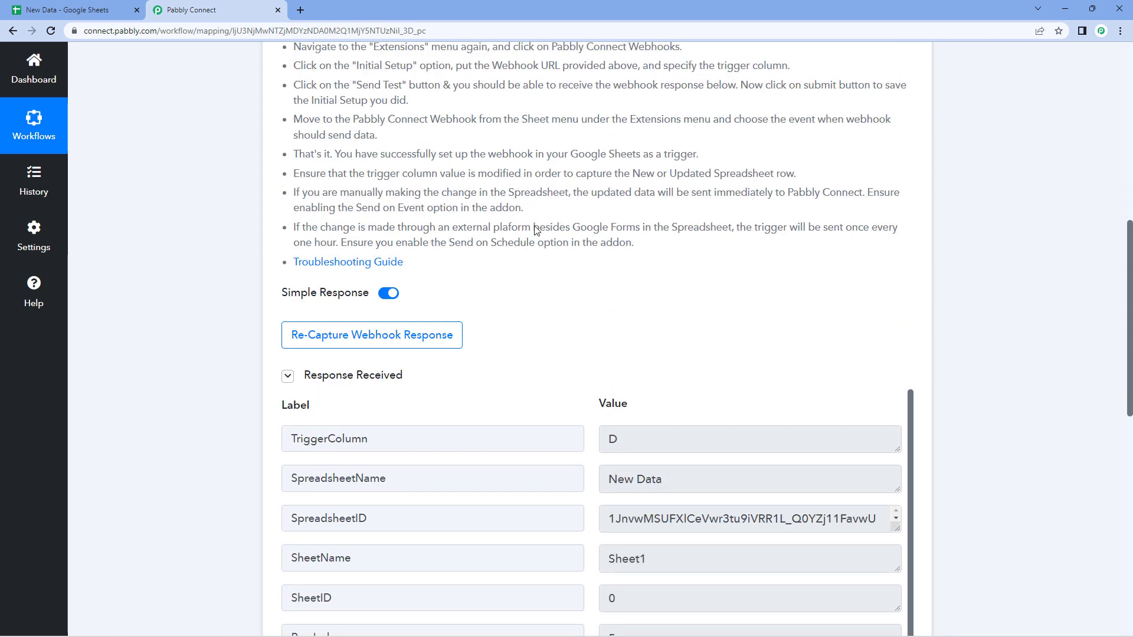
{"action": "scroll", "coordinate": [536, 231], "scroll_direction": "up", "scroll_amount": 9}
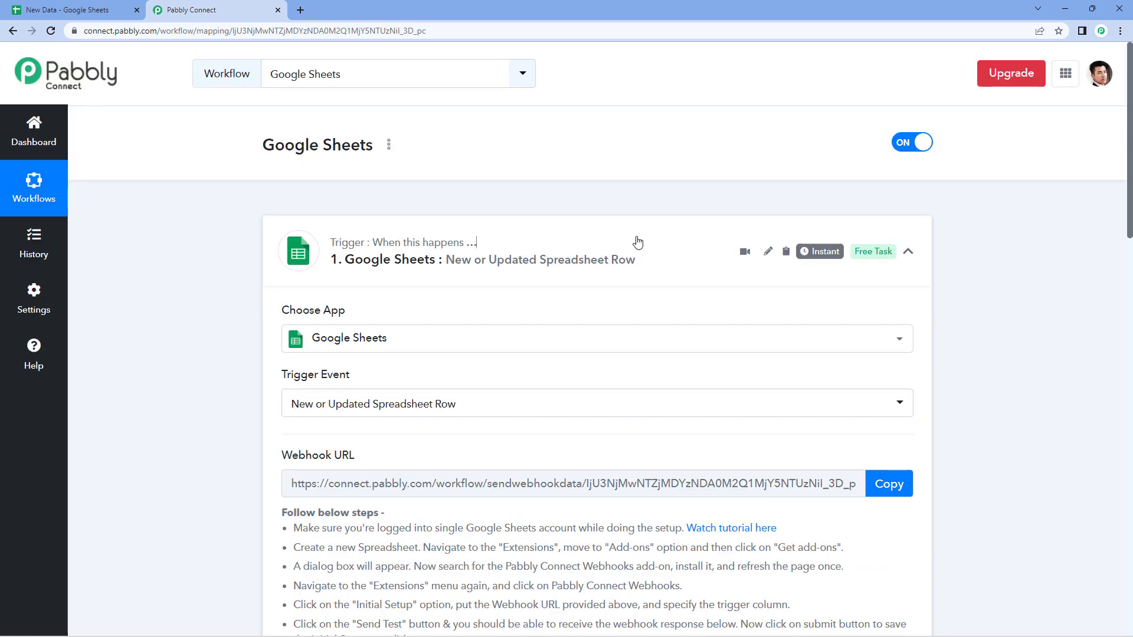
{"action": "left_click", "coordinate": [638, 242]}
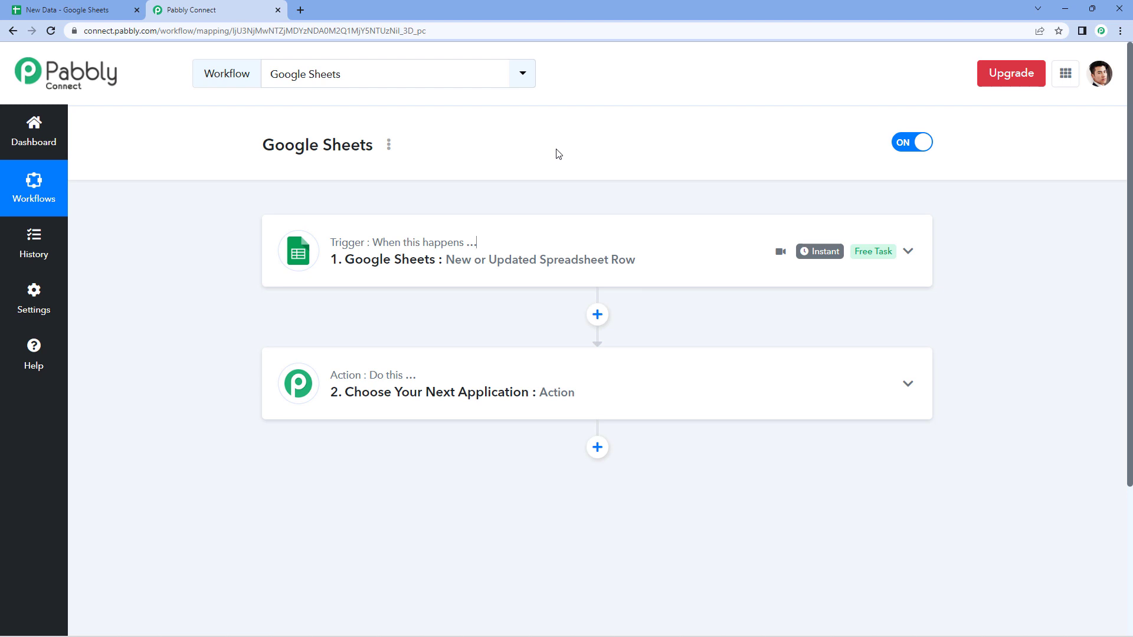